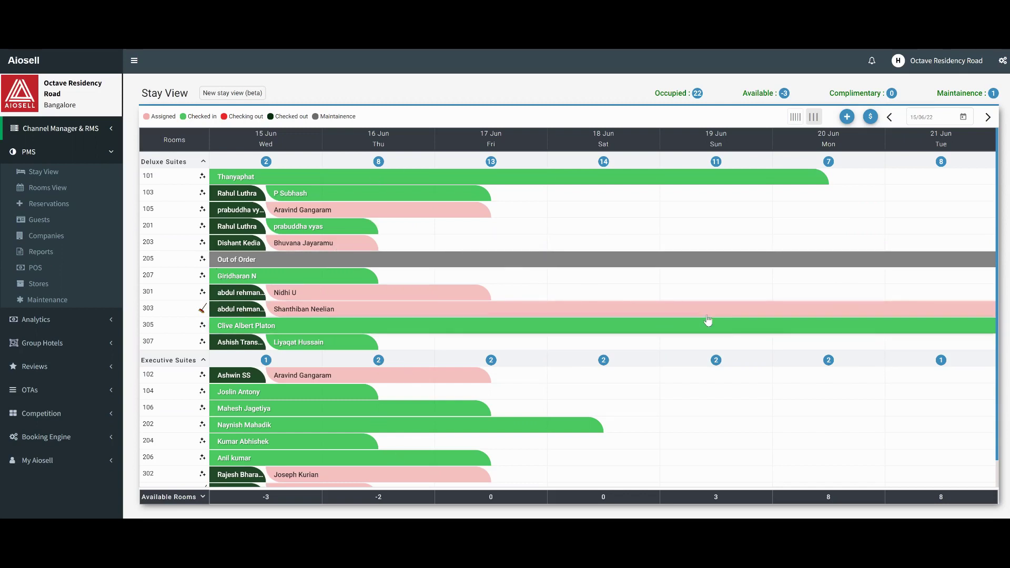
Open the cash Expenses ledger for 08–15 Jun 2022 and review entries down to the 13,279.40 closing balance
{"action": "left_click", "coordinate": [872, 118]}
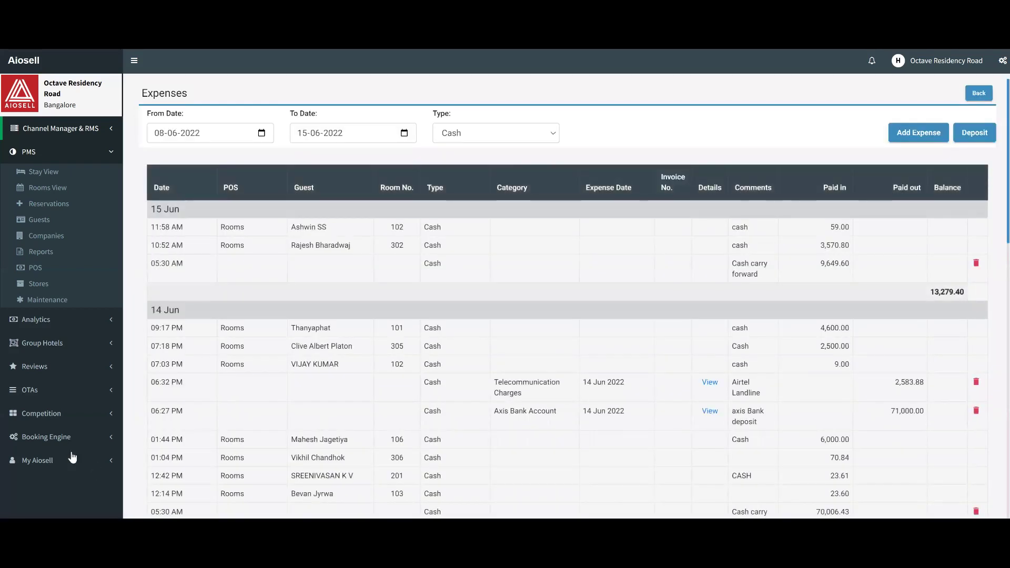
{"action": "scroll", "coordinate": [710, 309], "scroll_direction": "down", "scroll_amount": 3}
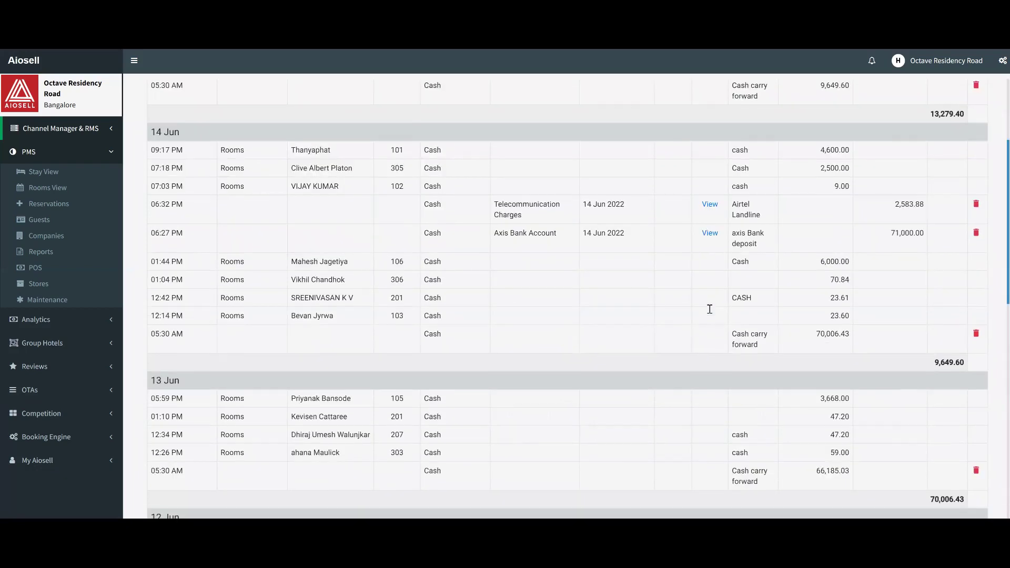
{"action": "scroll", "coordinate": [710, 308], "scroll_direction": "down", "scroll_amount": 13}
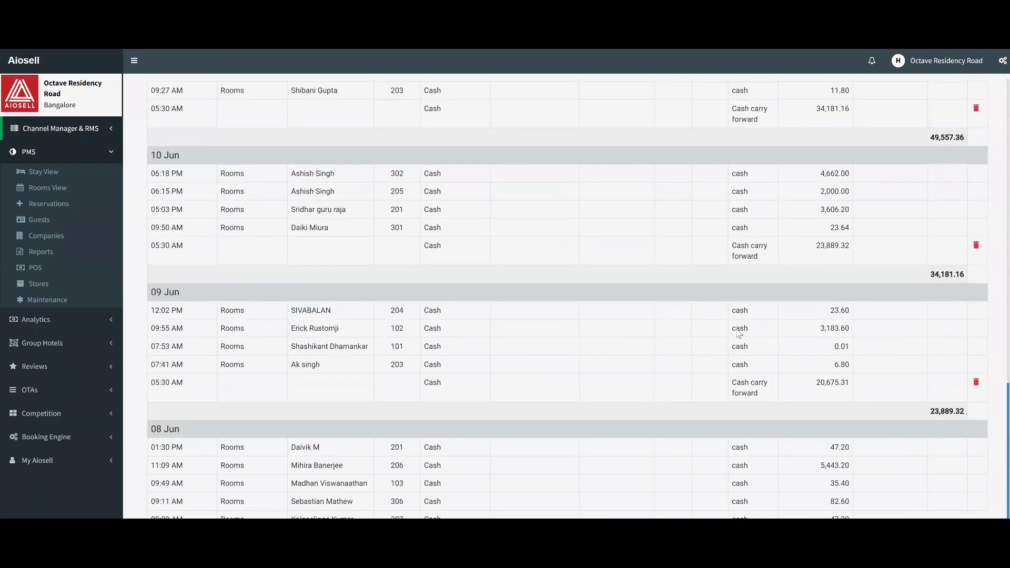
{"action": "scroll", "coordinate": [674, 307], "scroll_direction": "up", "scroll_amount": 16}
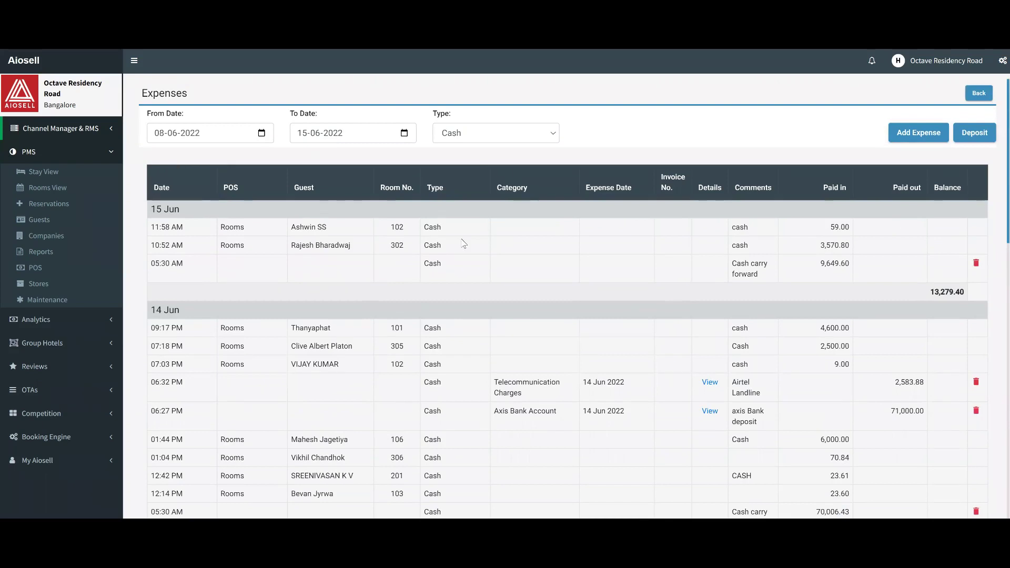
{"action": "scroll", "coordinate": [741, 333], "scroll_direction": "down", "scroll_amount": 3}
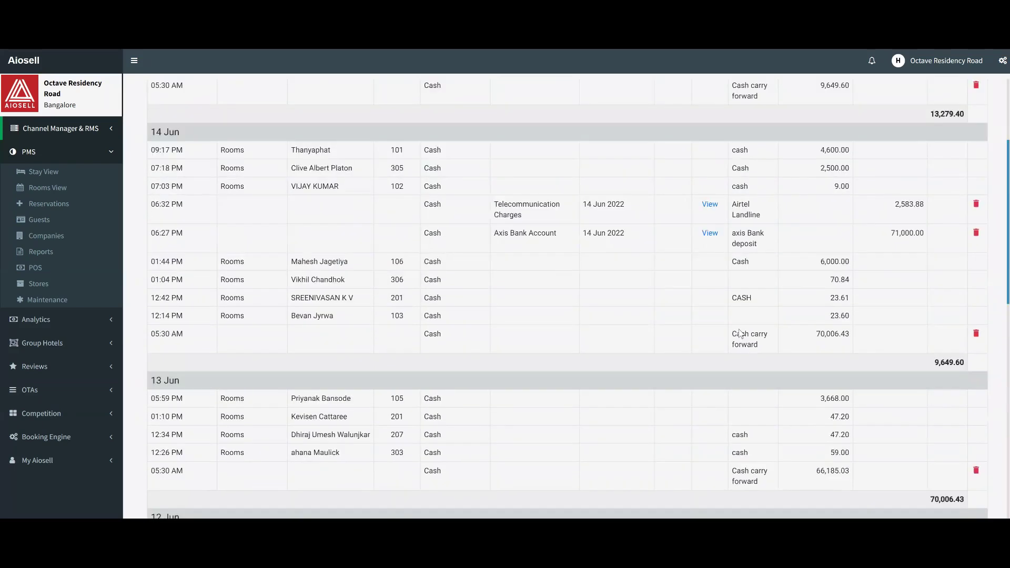
{"action": "scroll", "coordinate": [741, 332], "scroll_direction": "up", "scroll_amount": 3}
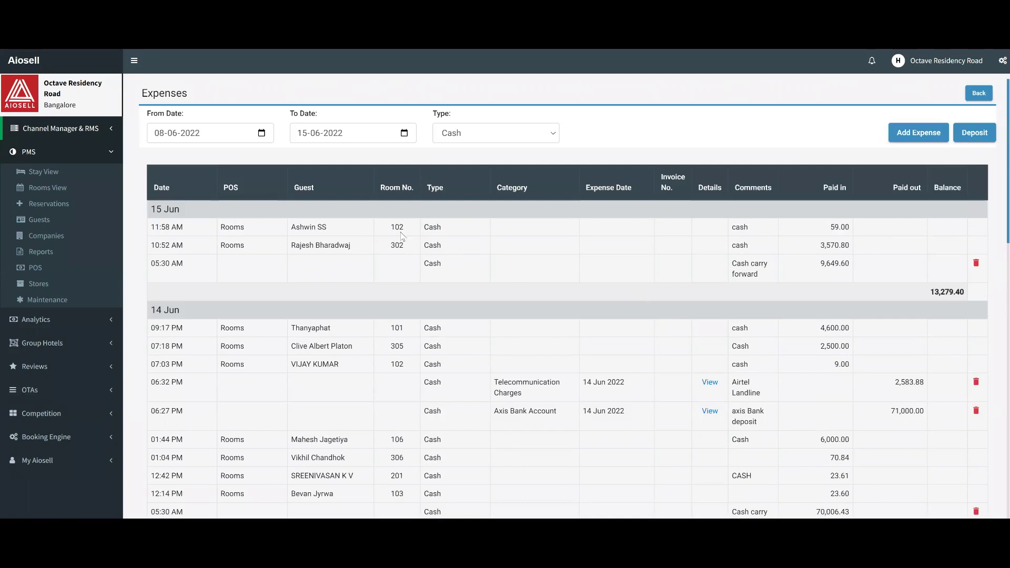
Start a new expense entry with Cash as the type of payment
{"action": "left_click", "coordinate": [929, 131]}
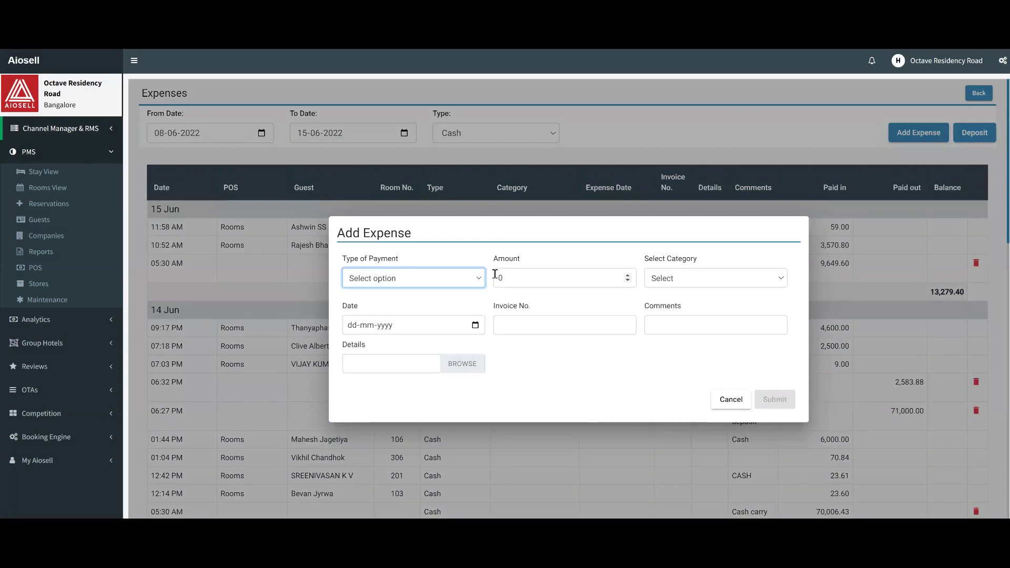
{"action": "left_click", "coordinate": [461, 280]}
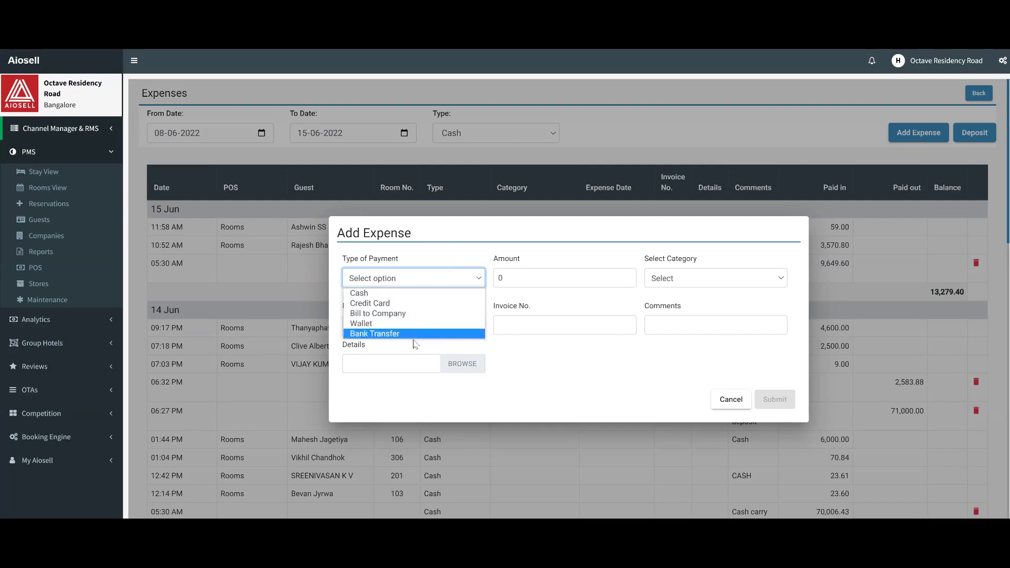
{"action": "left_click", "coordinate": [435, 288]}
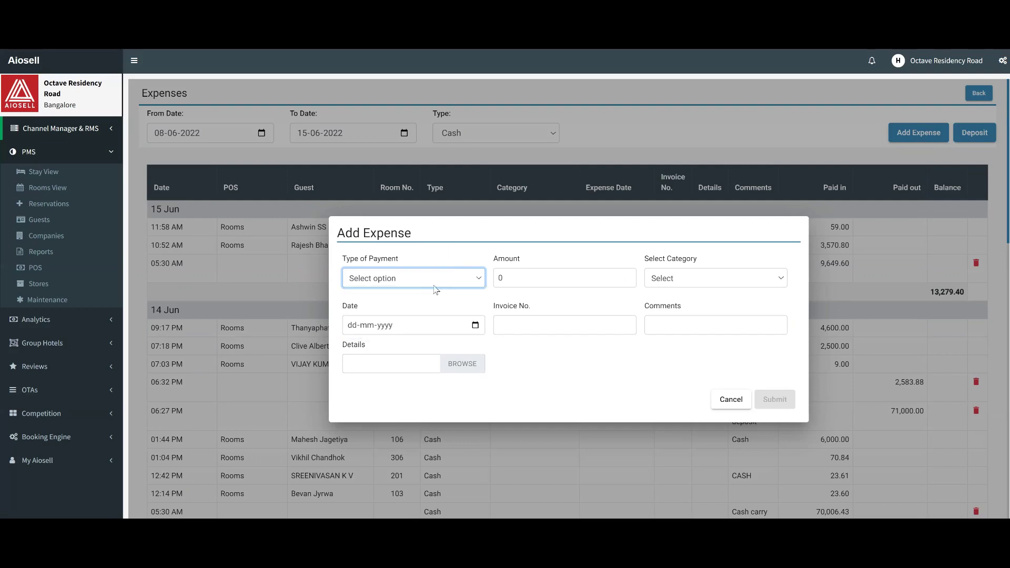
{"action": "left_click", "coordinate": [397, 286]}
{"action": "left_click", "coordinate": [397, 296]}
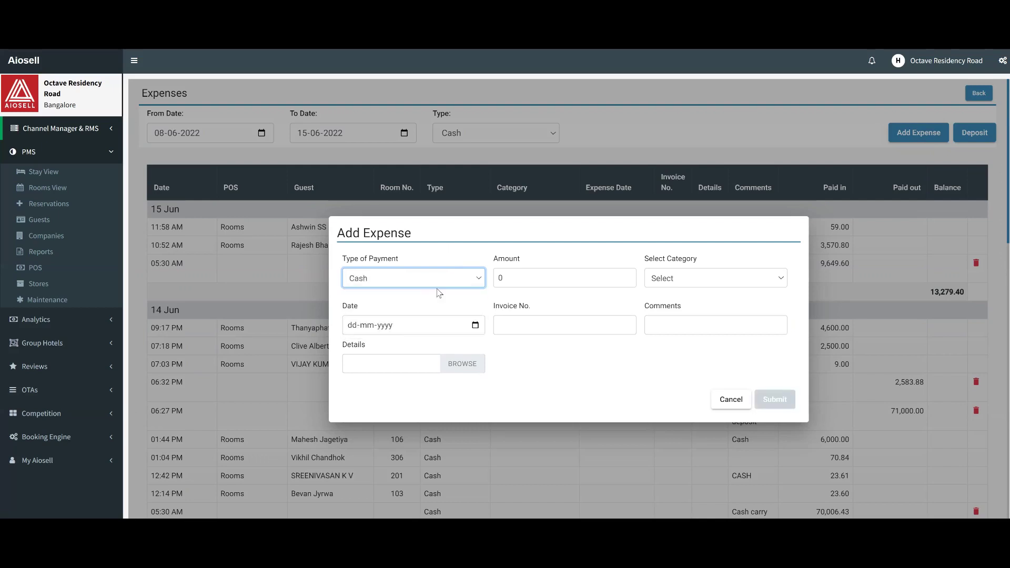
{"action": "key", "text": "Tab"}
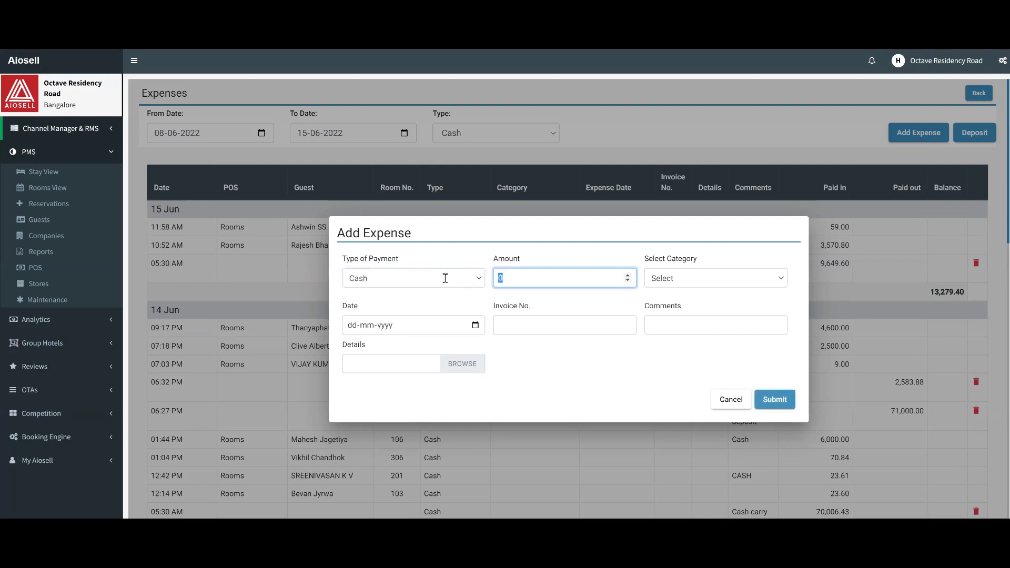
Browse the list of expense categories
{"action": "left_click", "coordinate": [735, 279]}
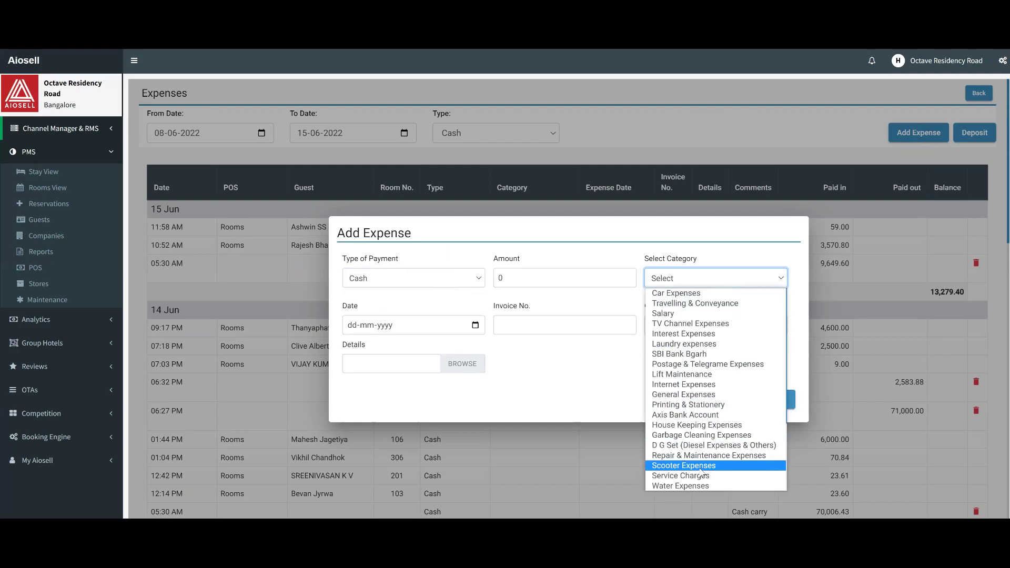
{"action": "key", "text": "Up"}
{"action": "key", "text": "Up"}
{"action": "key", "text": "Up"}
{"action": "key", "text": "Up"}
{"action": "key", "text": "Up"}
{"action": "key", "text": "Up"}
{"action": "key", "text": "Up"}
{"action": "key", "text": "Up"}
{"action": "key", "text": "Up"}
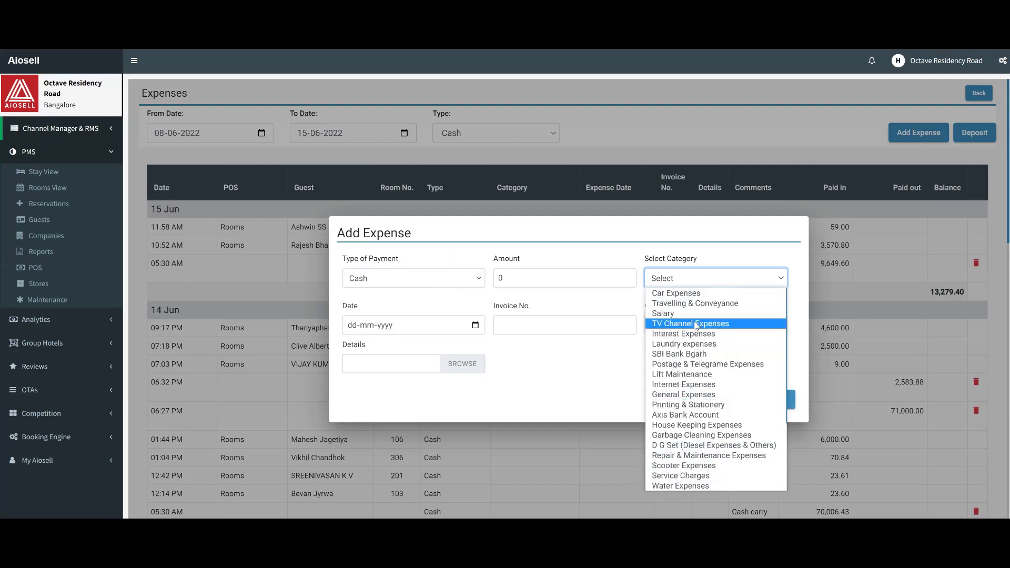
{"action": "key", "text": "Down"}
{"action": "key", "text": "Down"}
{"action": "key", "text": "Down"}
{"action": "key", "text": "Down"}
{"action": "key", "text": "Down"}
{"action": "key", "text": "Down"}
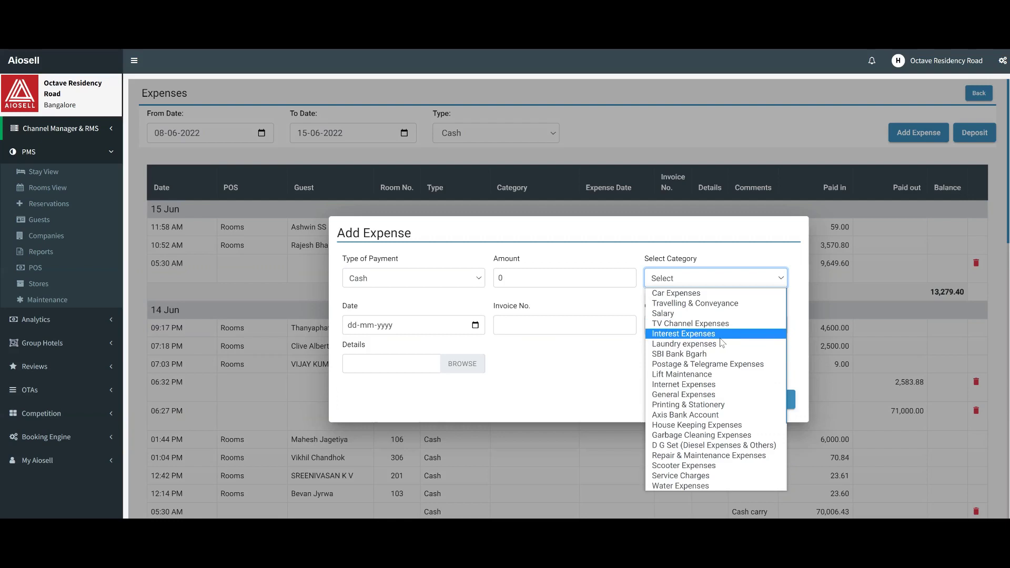
Fill in a 5000 Laundry expenses entry dated 3 June 2022 with invoice INV-121
{"action": "left_click", "coordinate": [720, 344]}
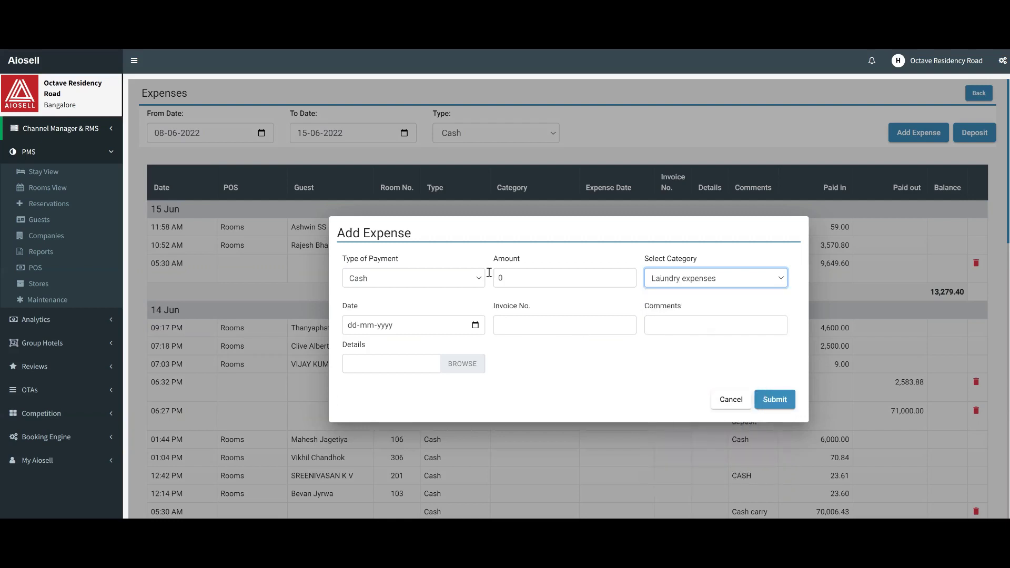
{"action": "left_click", "coordinate": [508, 285]}
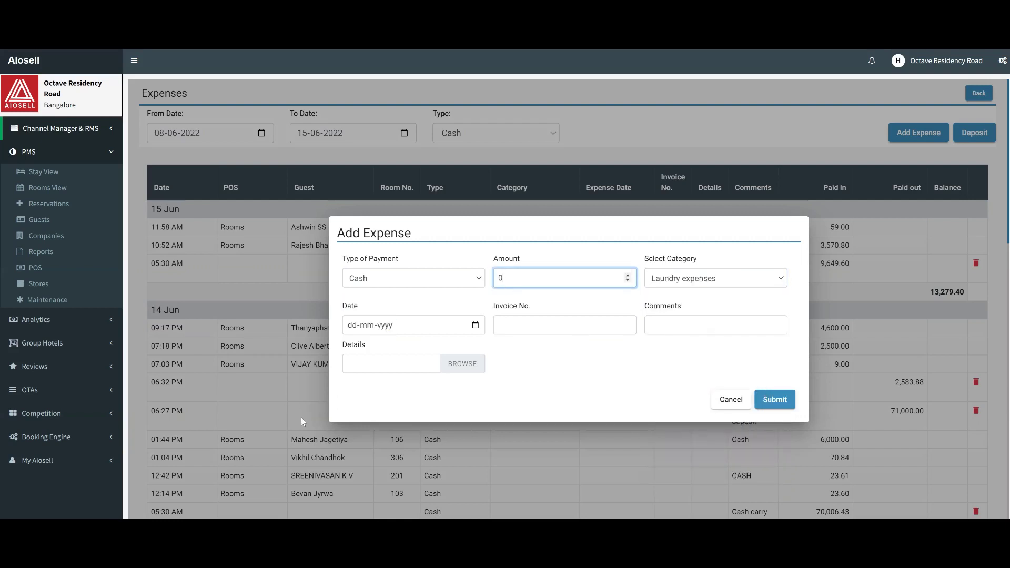
{"action": "key", "text": "BackSpace"}
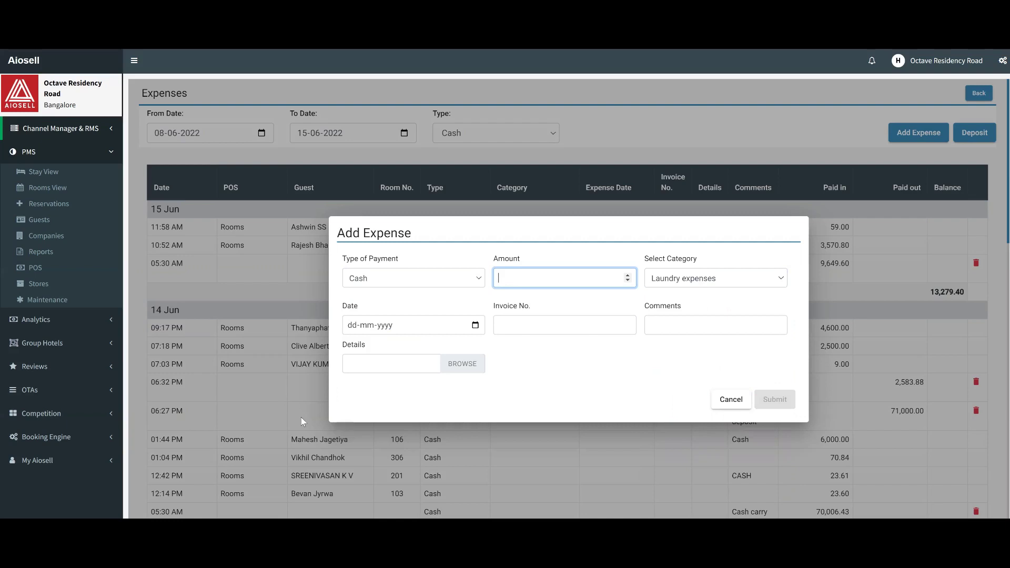
{"action": "type", "text": "5000"}
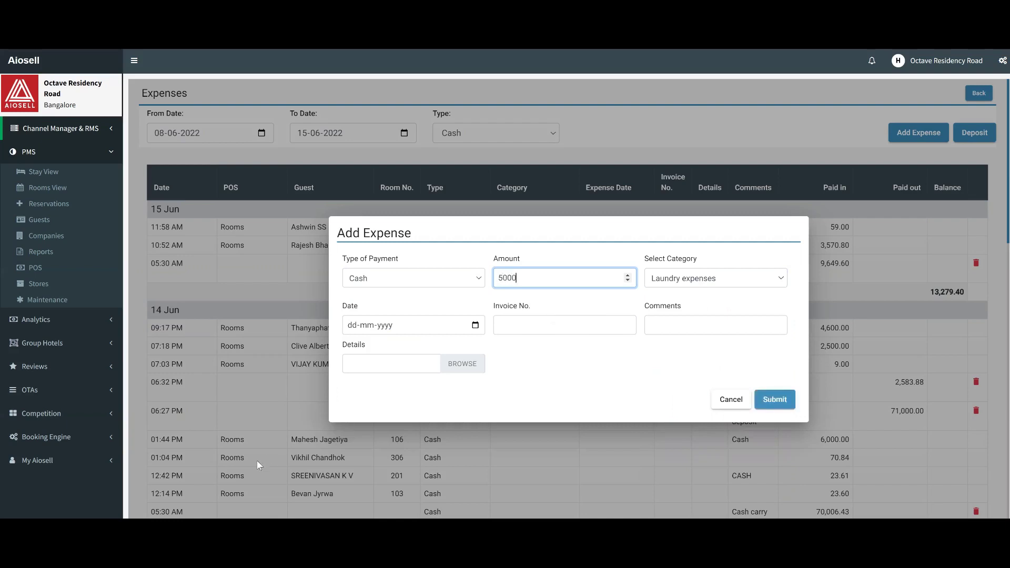
{"action": "left_click", "coordinate": [475, 325]}
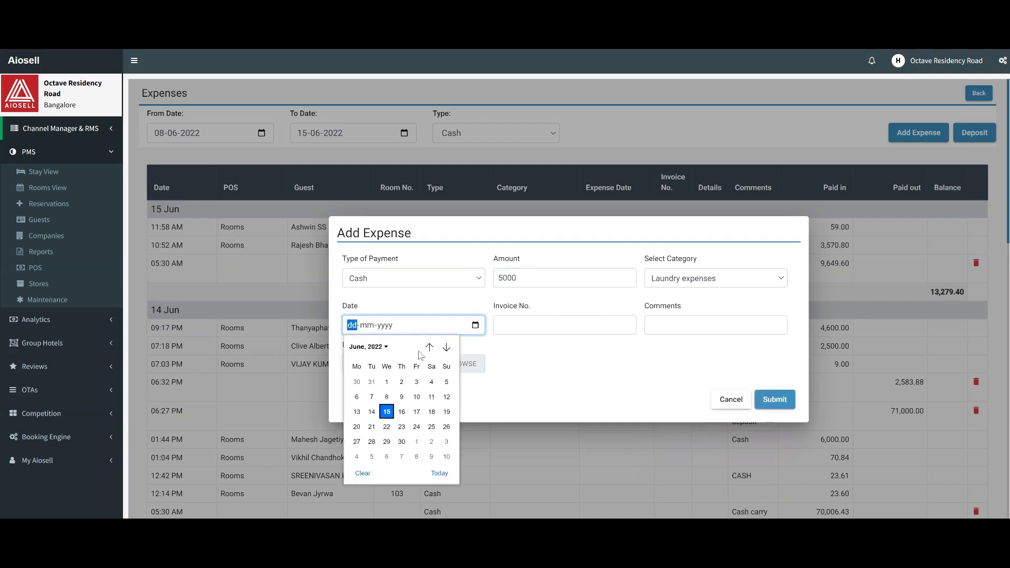
{"action": "left_click", "coordinate": [416, 383]}
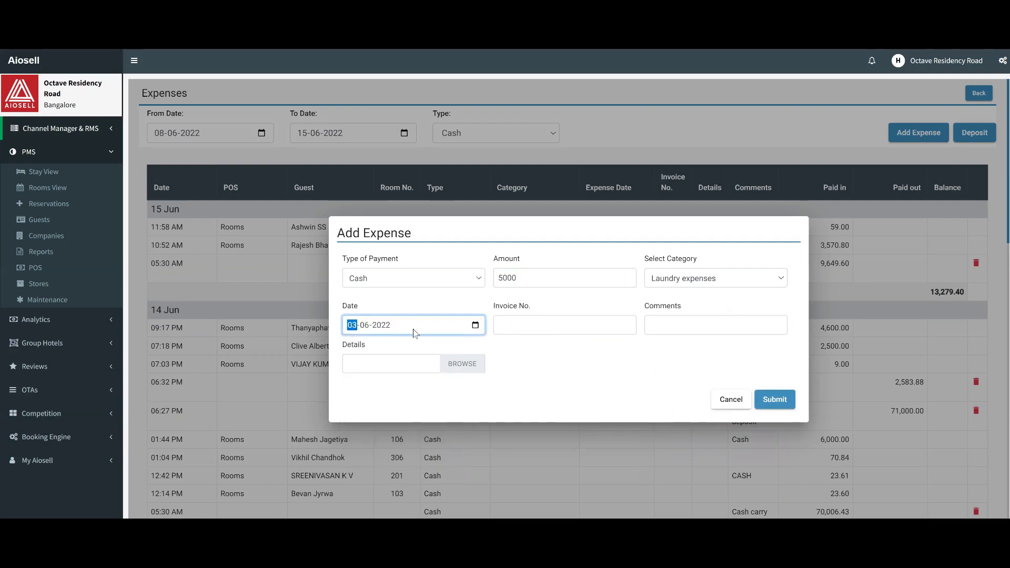
{"action": "left_click", "coordinate": [533, 328]}
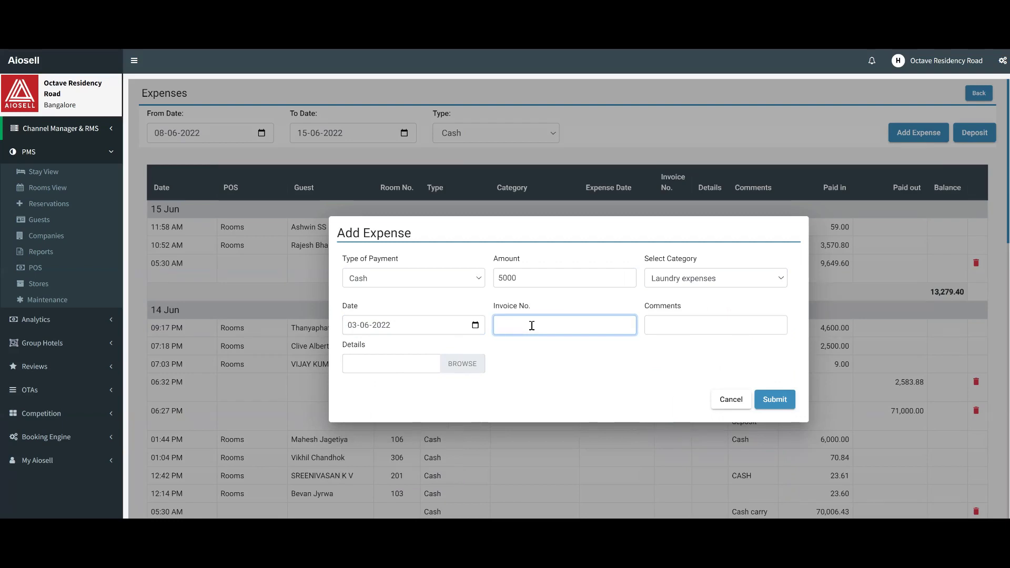
{"action": "type", "text": "INV-121"}
Try the comment and attachment fields without adding anything, then discard the unsaved expense
{"action": "left_click", "coordinate": [674, 333]}
{"action": "left_click", "coordinate": [558, 407]}
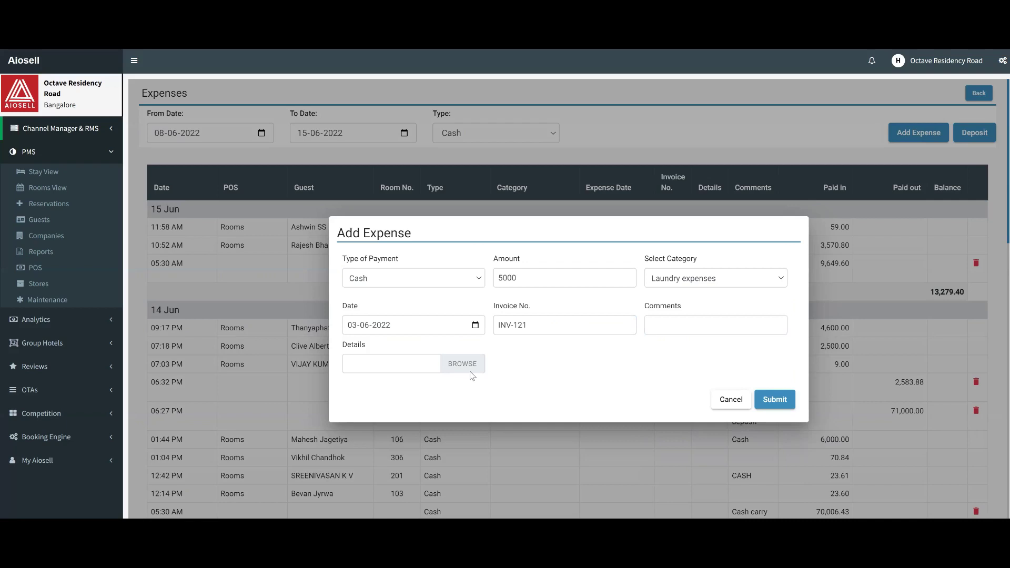
{"action": "left_click", "coordinate": [471, 365]}
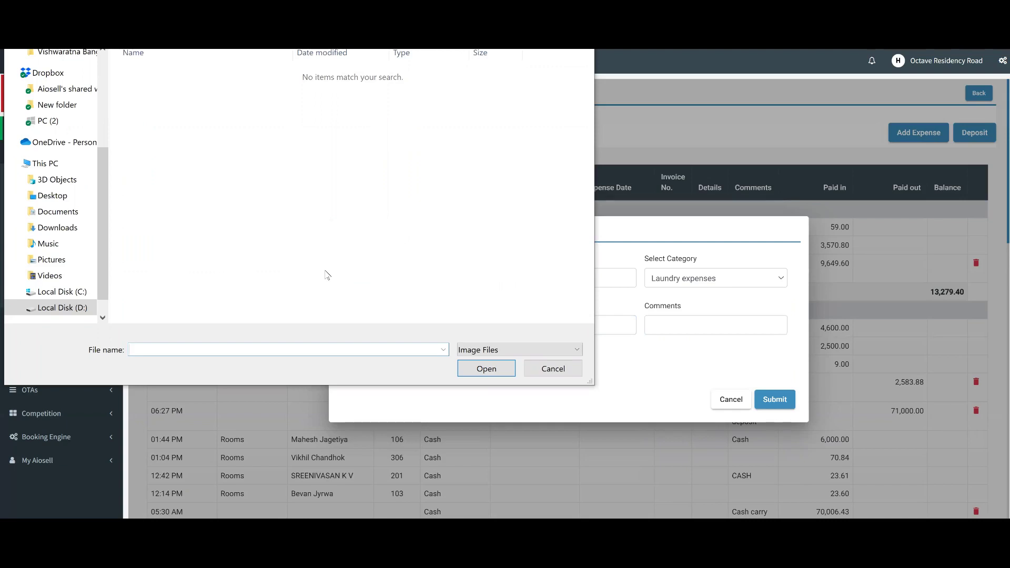
{"action": "left_click", "coordinate": [553, 368]}
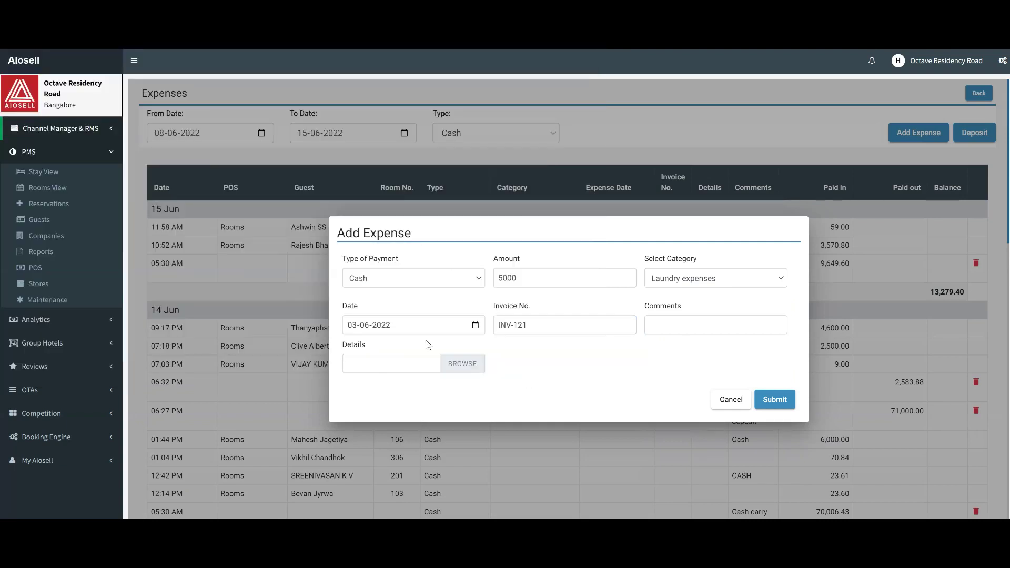
{"action": "left_click", "coordinate": [735, 401]}
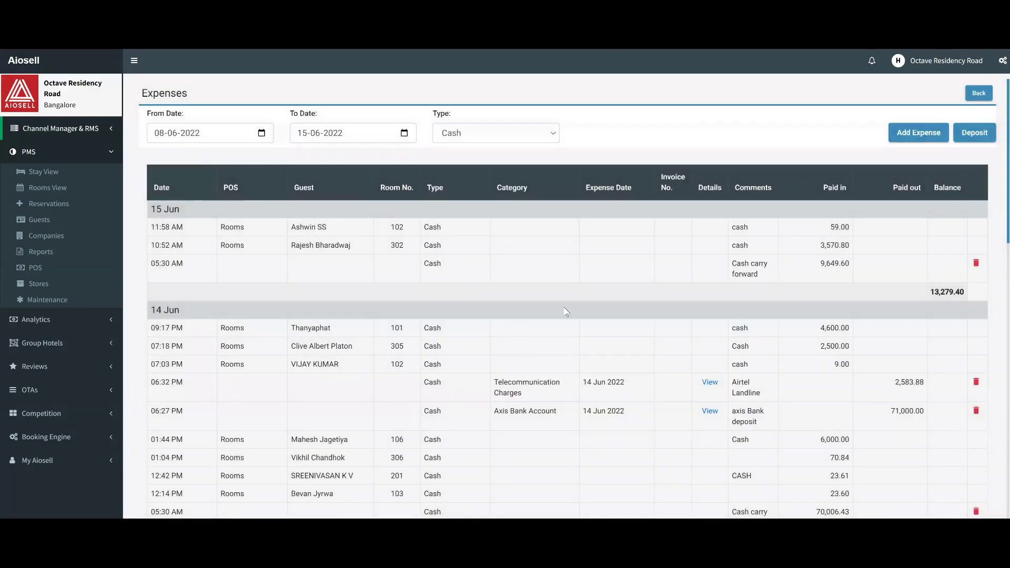
{"action": "scroll", "coordinate": [726, 296], "scroll_direction": "down", "scroll_amount": 3}
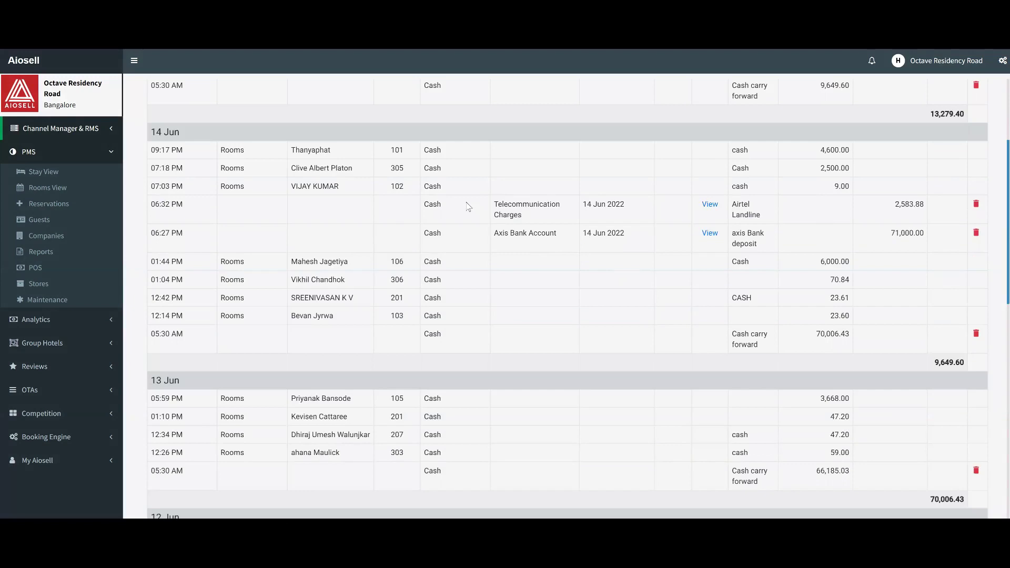
{"action": "left_click_drag", "start_coordinate": [503, 203], "coordinate": [535, 216]}
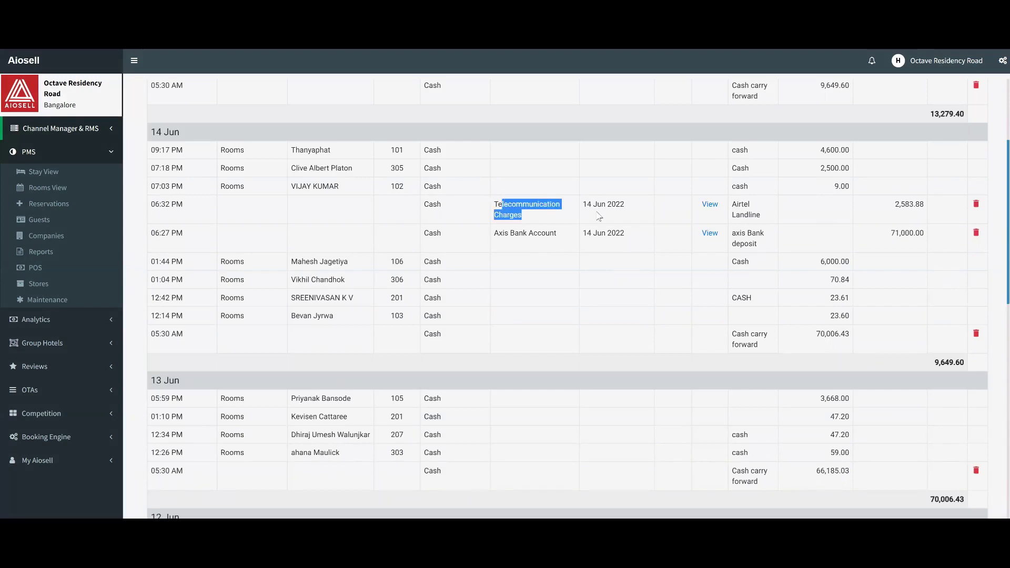
{"action": "left_click", "coordinate": [710, 205]}
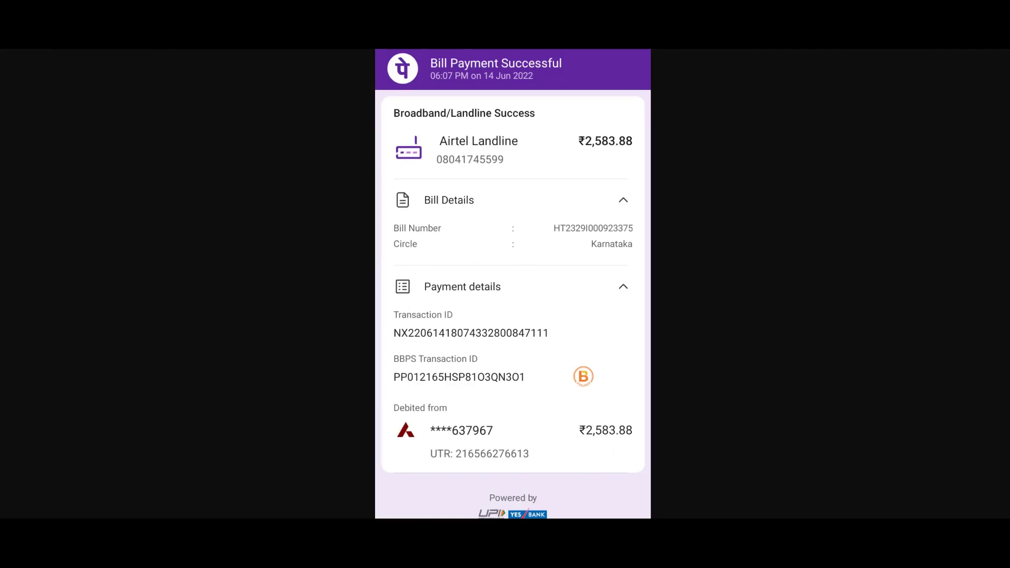
{"action": "key", "text": "Escape"}
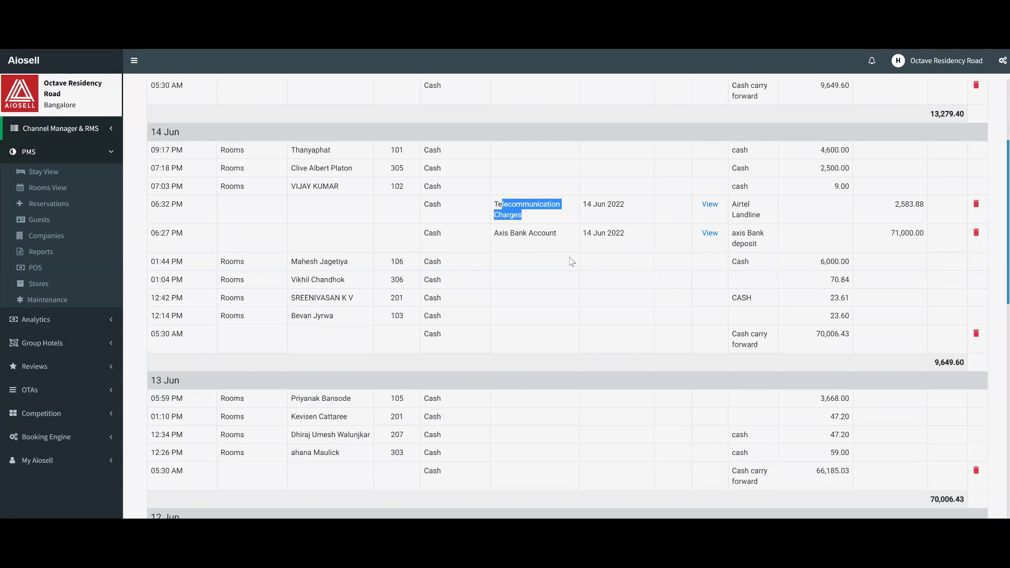
{"action": "scroll", "coordinate": [737, 296], "scroll_direction": "down", "scroll_amount": 14}
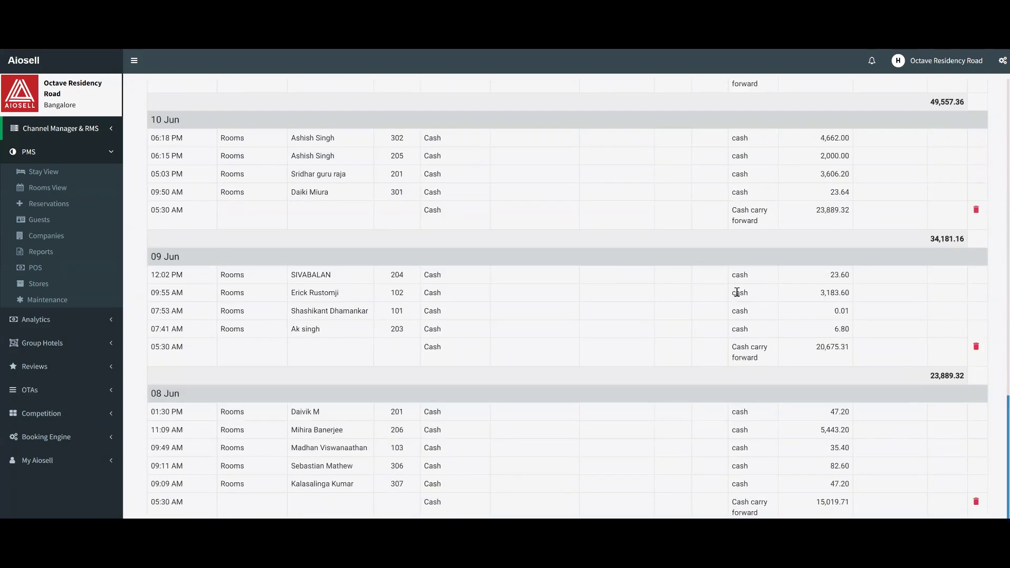
{"action": "scroll", "coordinate": [738, 292], "scroll_direction": "up", "scroll_amount": 7}
{"action": "scroll", "coordinate": [828, 208], "scroll_direction": "up", "scroll_amount": 7}
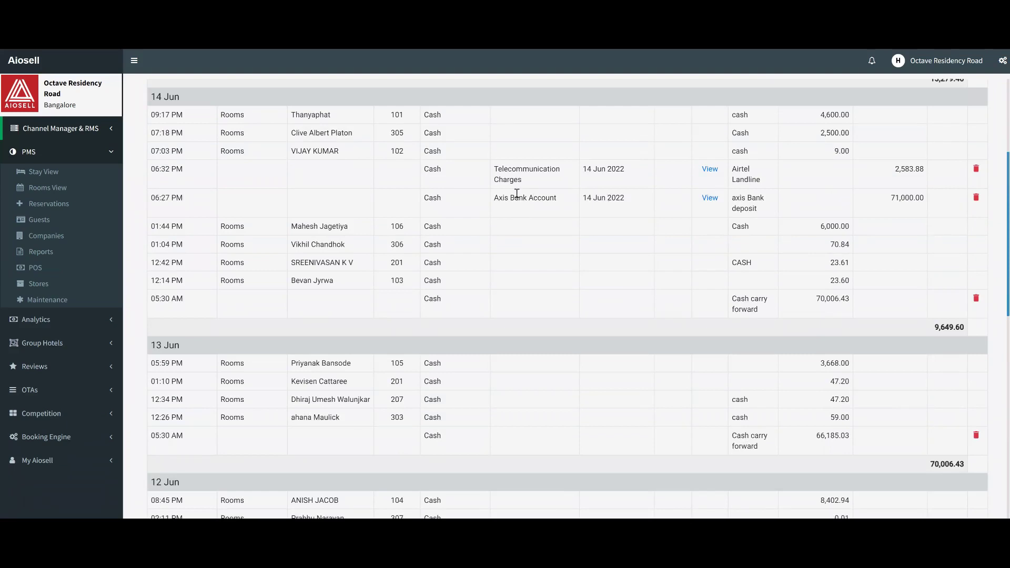
{"action": "left_click_drag", "start_coordinate": [508, 198], "coordinate": [539, 194]}
{"action": "scroll", "coordinate": [683, 202], "scroll_direction": "up", "scroll_amount": 3}
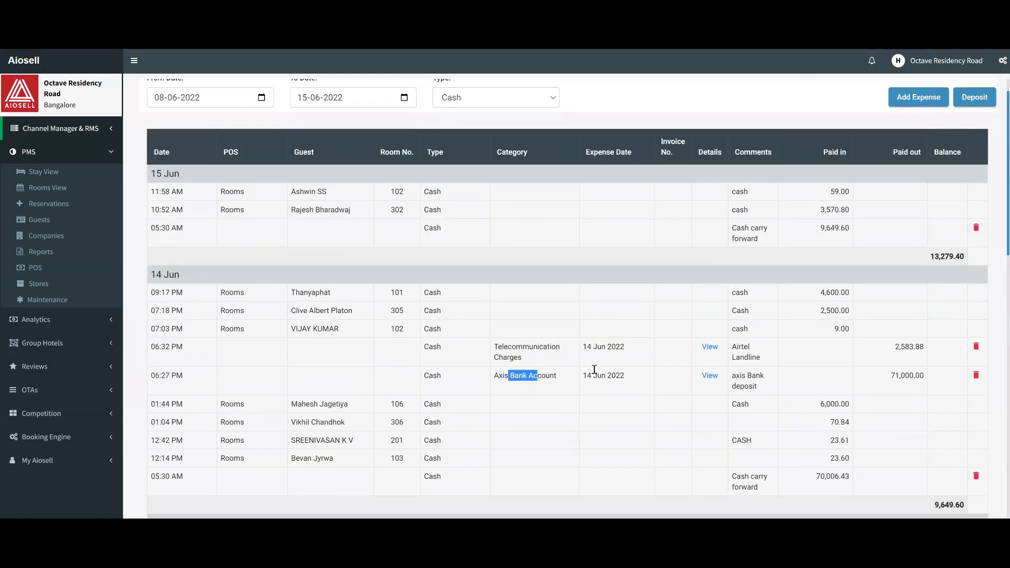
{"action": "left_click", "coordinate": [500, 382]}
{"action": "left_click_drag", "start_coordinate": [501, 375], "coordinate": [551, 377]}
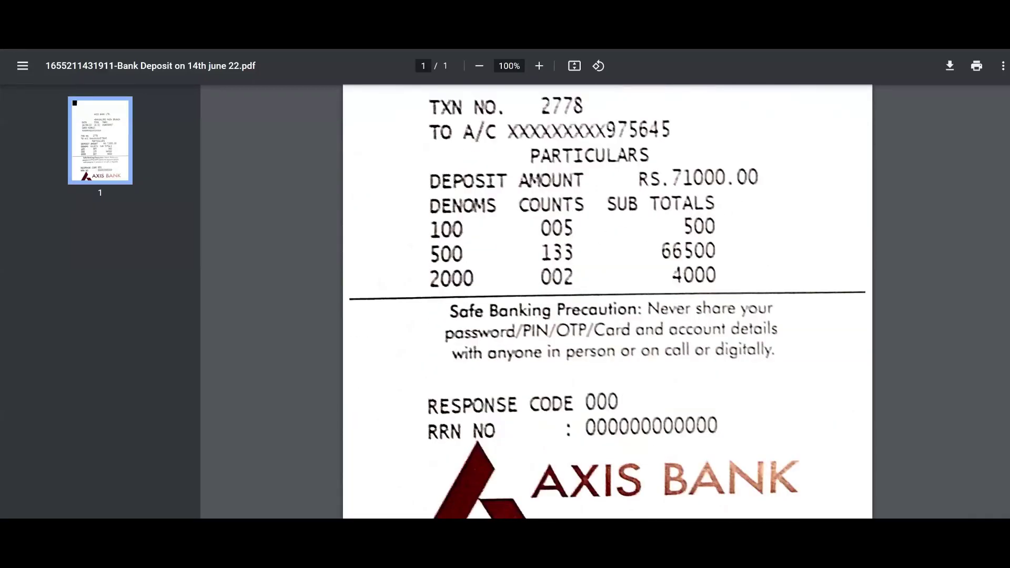
{"action": "scroll", "coordinate": [518, 206], "scroll_direction": "up", "scroll_amount": 6}
{"action": "key", "text": "ctrl+w"}
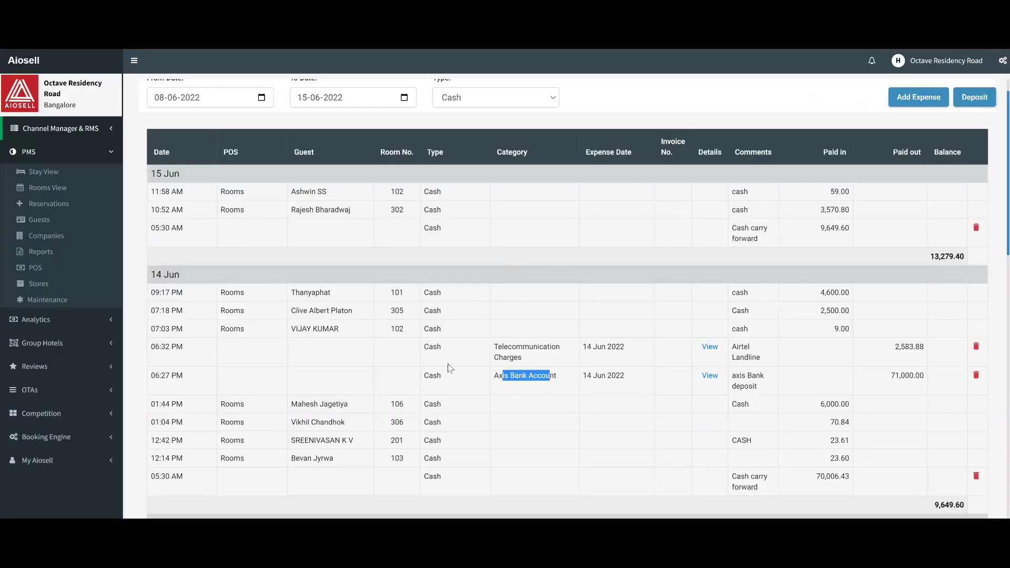
{"action": "scroll", "coordinate": [550, 344], "scroll_direction": "up", "scroll_amount": 1}
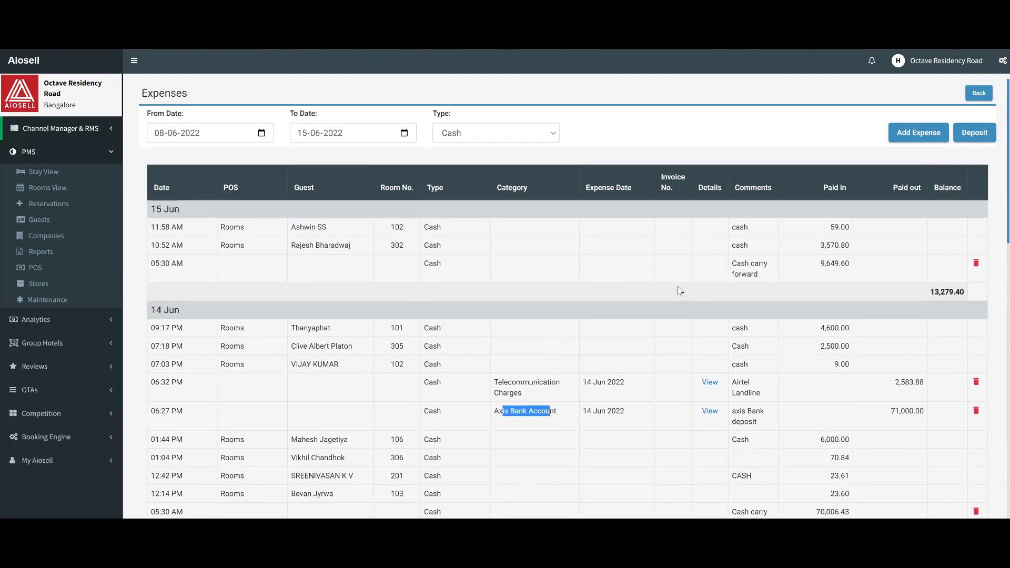
{"action": "left_click", "coordinate": [639, 267]}
{"action": "scroll", "coordinate": [645, 276], "scroll_direction": "down", "scroll_amount": 3}
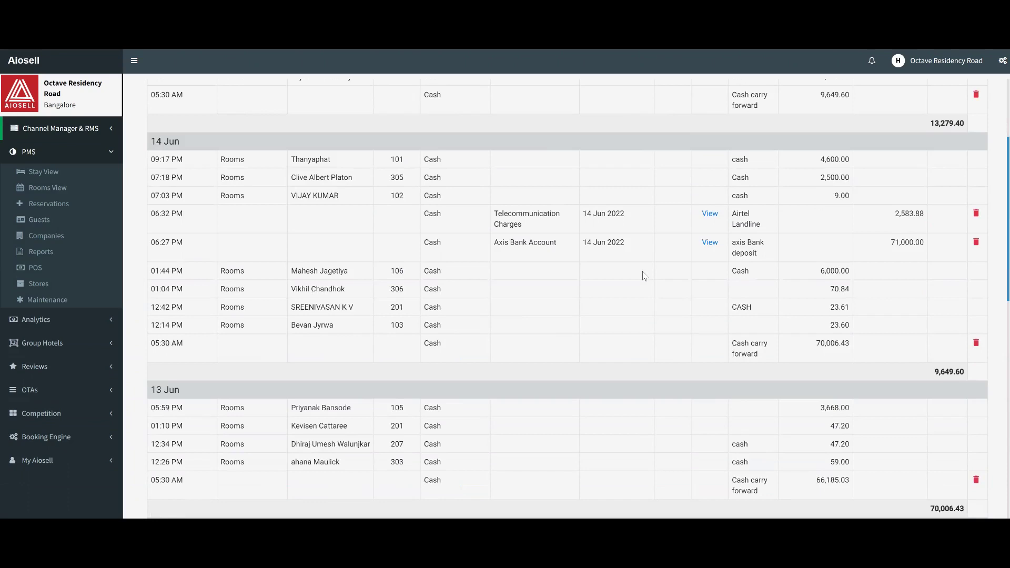
{"action": "scroll", "coordinate": [642, 275], "scroll_direction": "up", "scroll_amount": 3}
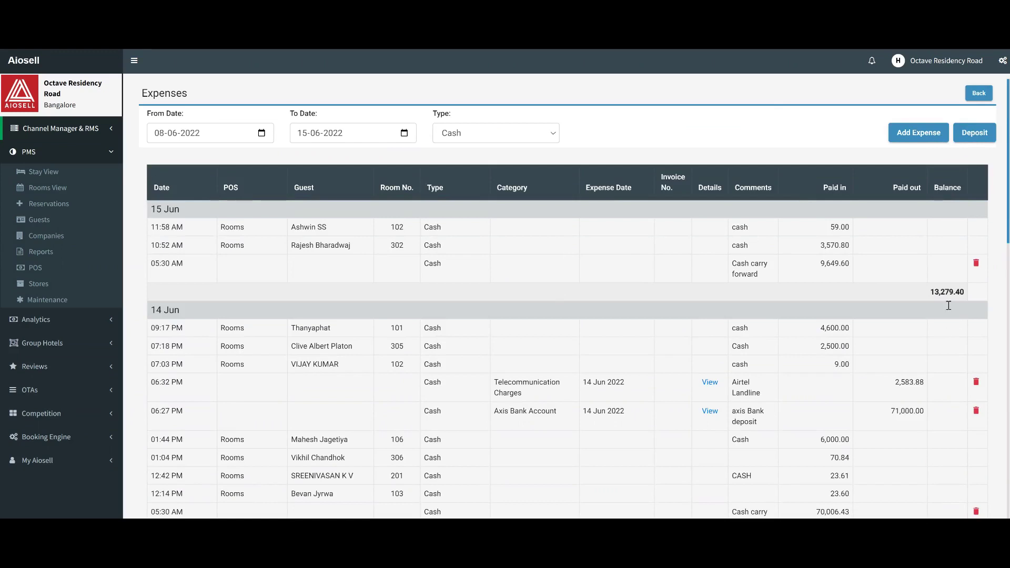
{"action": "left_click_drag", "start_coordinate": [949, 306], "coordinate": [935, 292]}
{"action": "scroll", "coordinate": [963, 296], "scroll_direction": "down", "scroll_amount": 3}
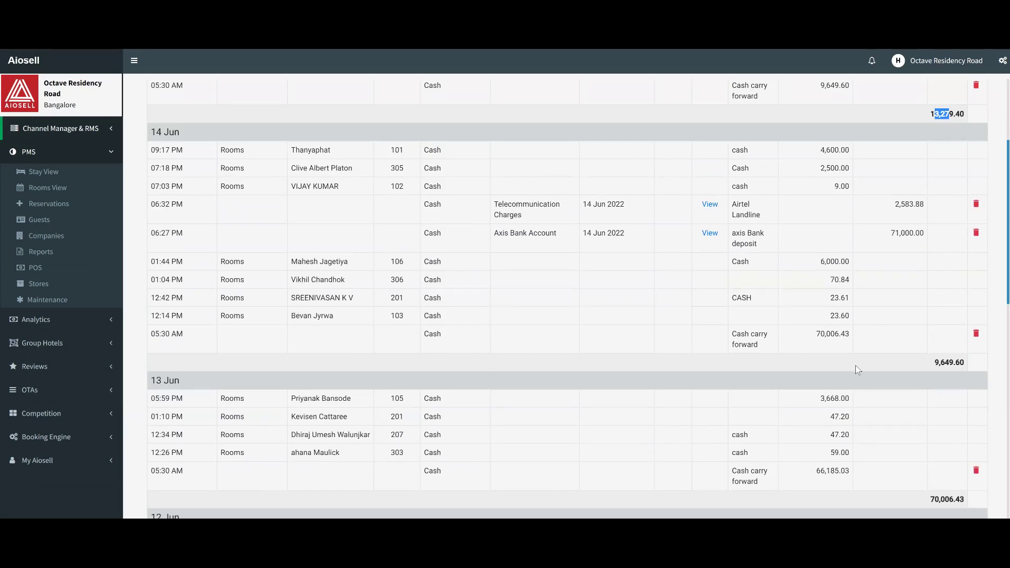
{"action": "scroll", "coordinate": [855, 366], "scroll_direction": "down", "scroll_amount": 3}
{"action": "scroll", "coordinate": [840, 330], "scroll_direction": "up", "scroll_amount": 3}
{"action": "mouse_move", "coordinate": [929, 502]}
{"action": "left_mouse_down"}
{"action": "mouse_move", "coordinate": [954, 500]}
{"action": "mouse_move", "coordinate": [929, 500]}
{"action": "left_mouse_up"}
{"action": "left_click", "coordinate": [977, 470]}
{"action": "left_click_drag", "start_coordinate": [731, 334], "coordinate": [746, 334]}
{"action": "left_click_drag", "start_coordinate": [831, 334], "coordinate": [821, 334]}
{"action": "scroll", "coordinate": [853, 225], "scroll_direction": "up", "scroll_amount": 3}
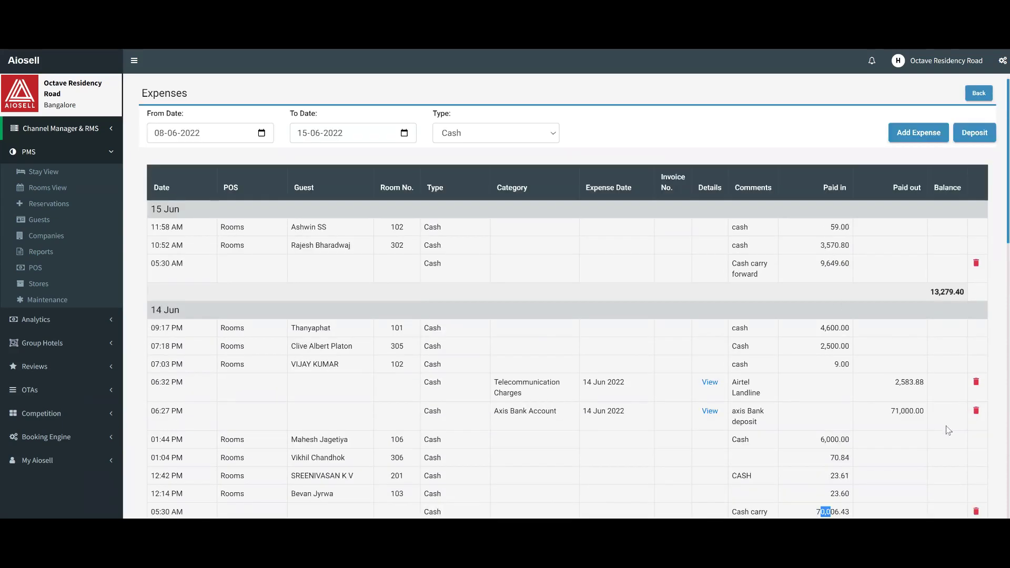
{"action": "scroll", "coordinate": [928, 400], "scroll_direction": "down", "scroll_amount": 3}
{"action": "left_click_drag", "start_coordinate": [934, 365], "coordinate": [953, 363]}
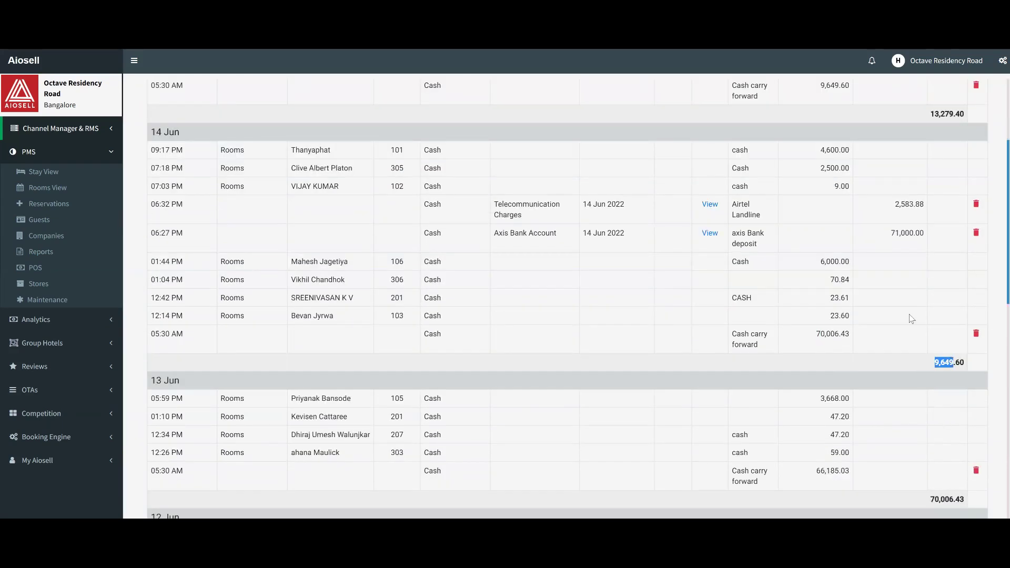
{"action": "scroll", "coordinate": [869, 295], "scroll_direction": "up", "scroll_amount": 3}
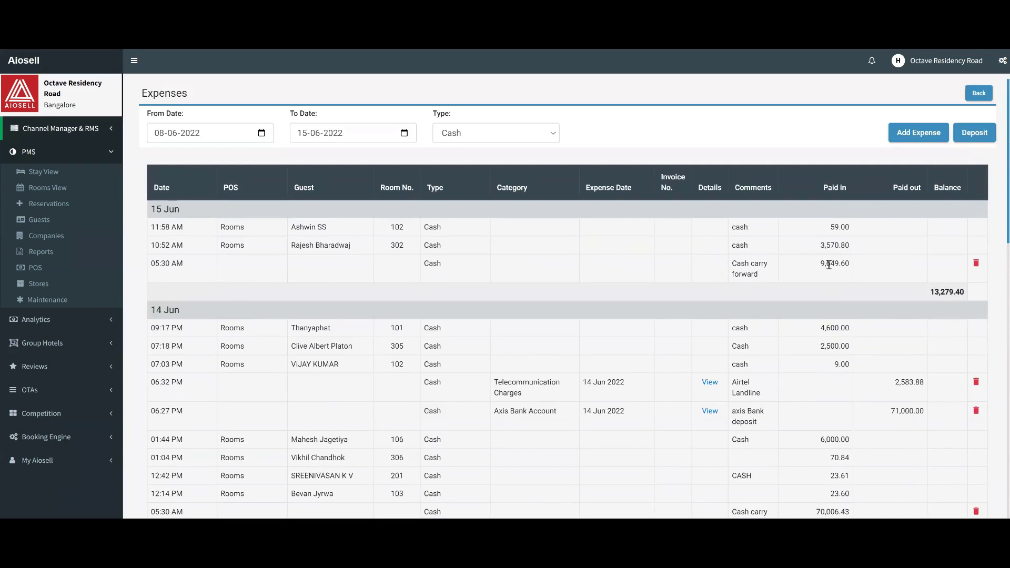
{"action": "left_click_drag", "start_coordinate": [821, 264], "coordinate": [841, 265]}
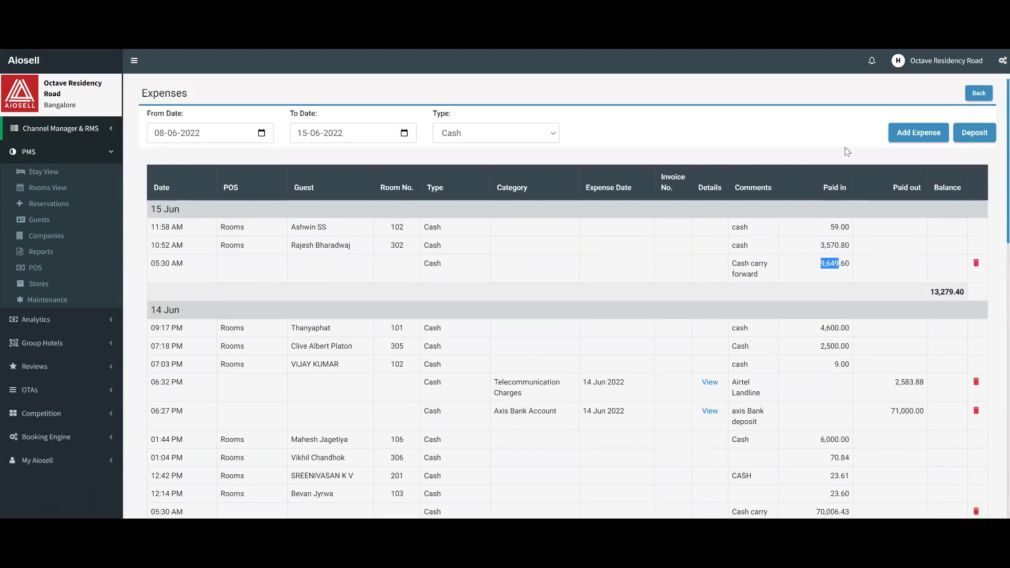
Open a deposit form, check its payment types, cancel it unsaved, and return to Stay View
{"action": "left_click", "coordinate": [973, 136]}
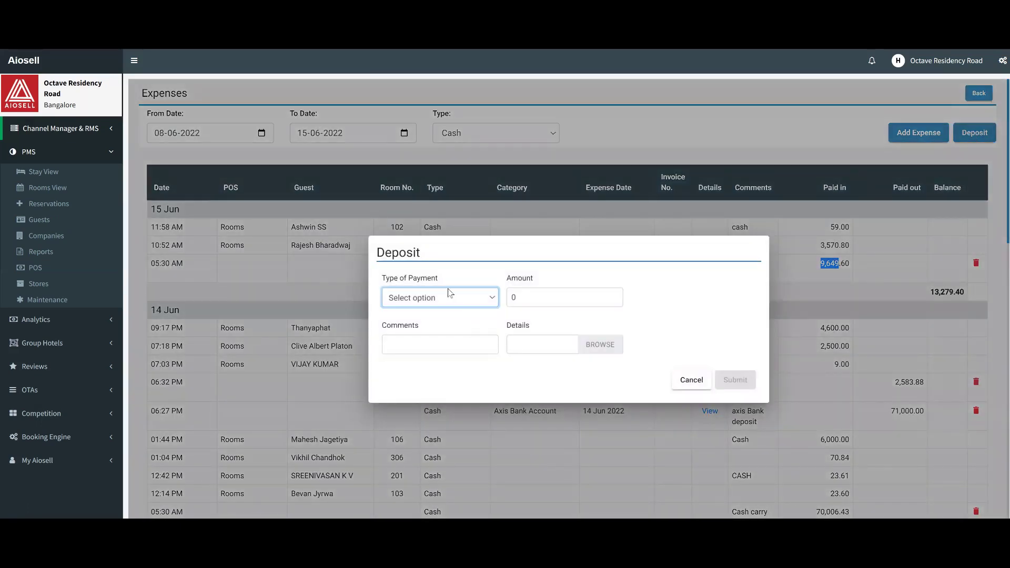
{"action": "left_click", "coordinate": [450, 295]}
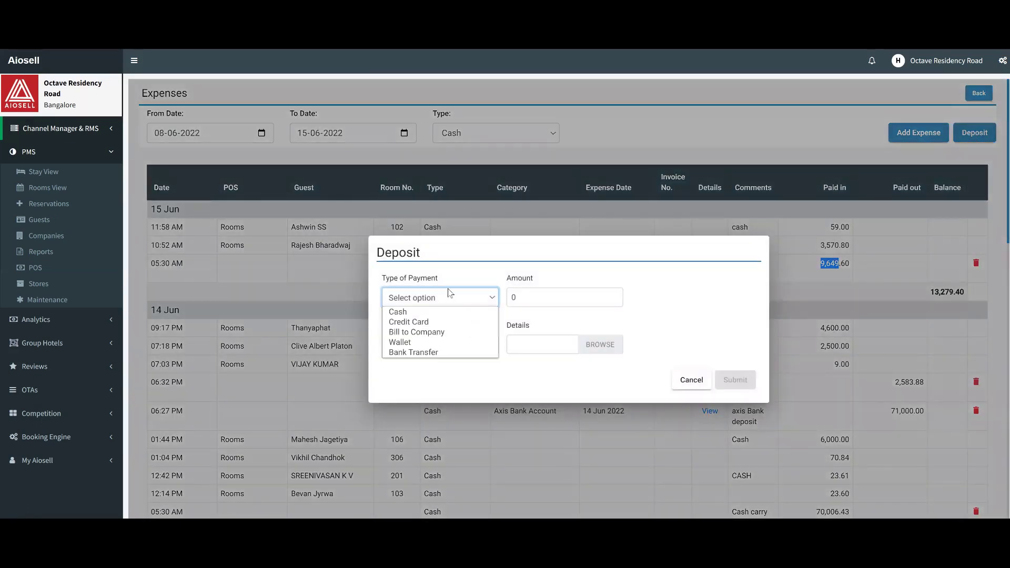
{"action": "left_click", "coordinate": [466, 267]}
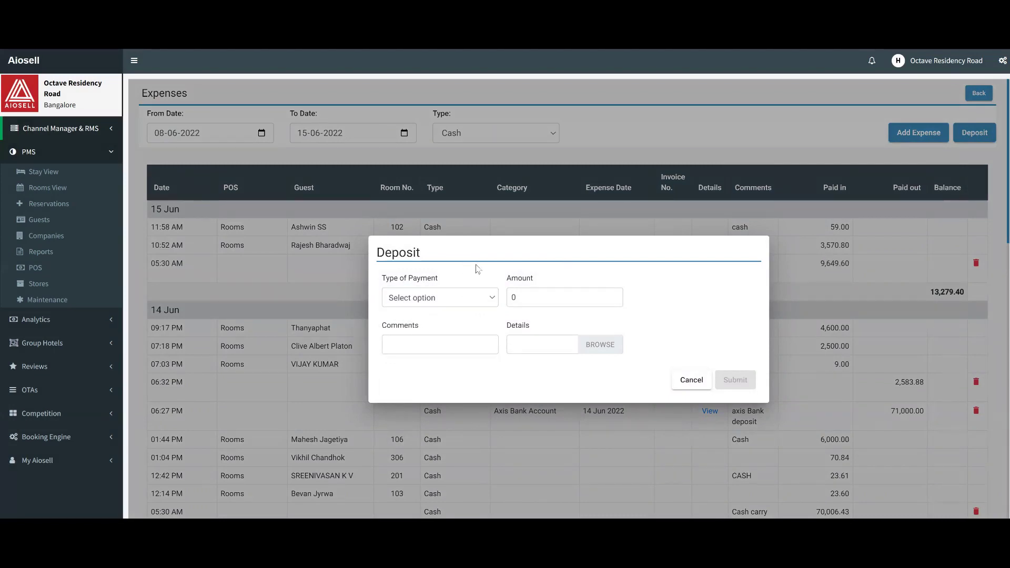
{"action": "left_click", "coordinate": [694, 380]}
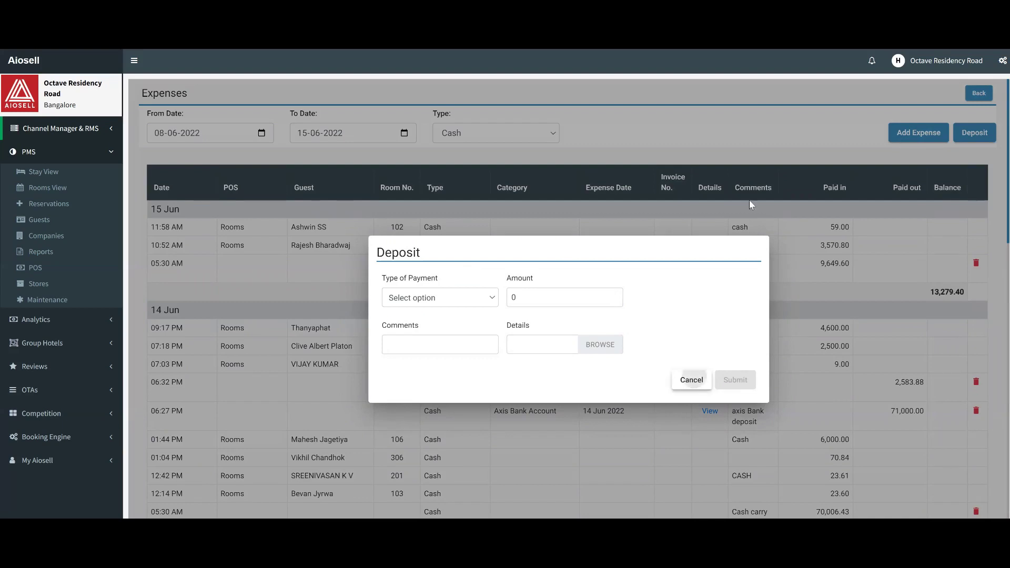
{"action": "left_click", "coordinate": [979, 94]}
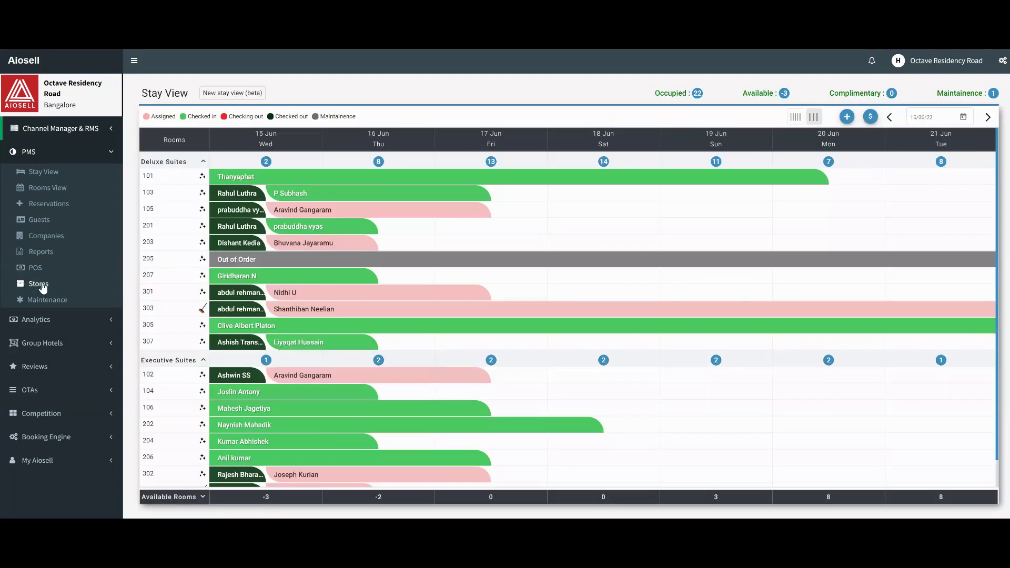
Show the Stores invoices list of purchase orders for 08–15 Jun 2022
{"action": "left_click", "coordinate": [40, 284]}
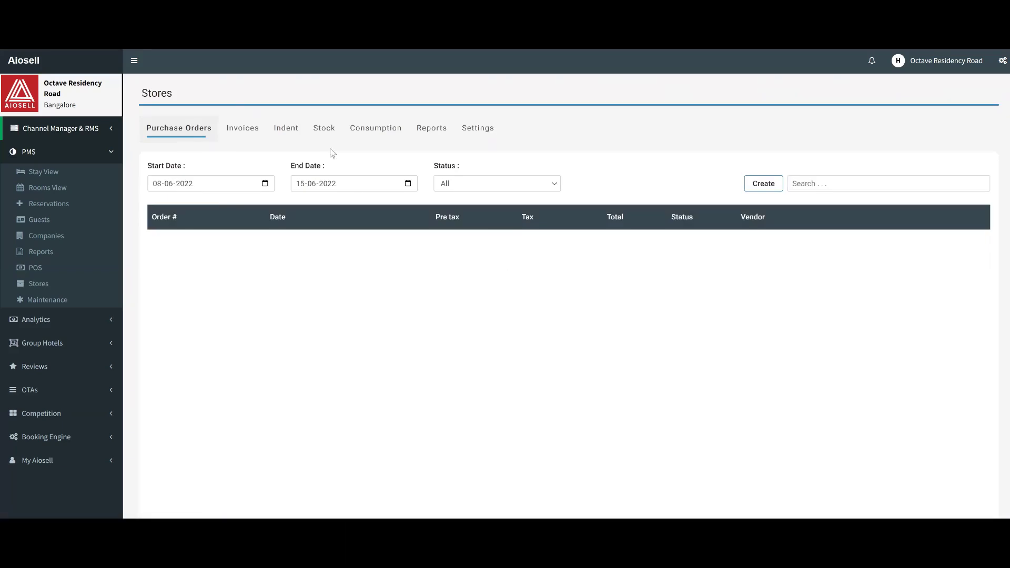
{"action": "left_click", "coordinate": [251, 138]}
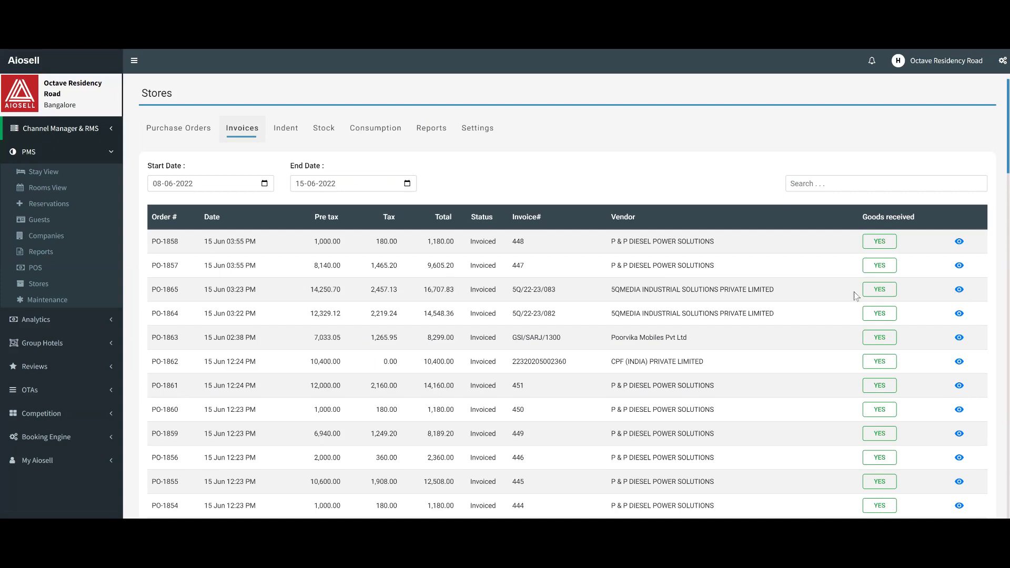
View the itemised invoice details of purchase order PO-1865
{"action": "left_click", "coordinate": [960, 290]}
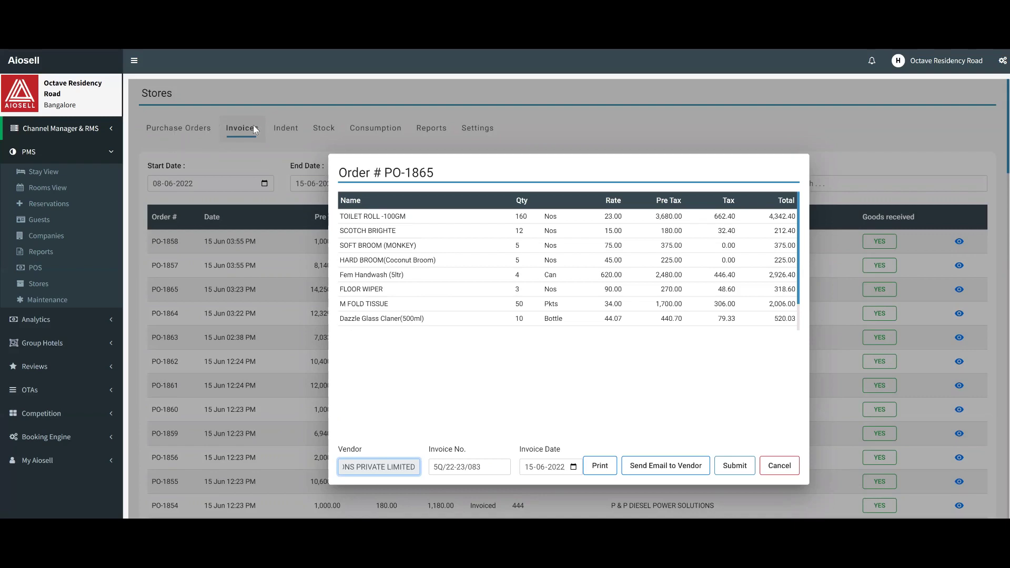
Highlight the vendor and invoice number 5Q/22-23/083, close the PO-1865 details, and show the Stock list
{"action": "double_click", "coordinate": [352, 467]}
{"action": "triple_click", "coordinate": [458, 468]}
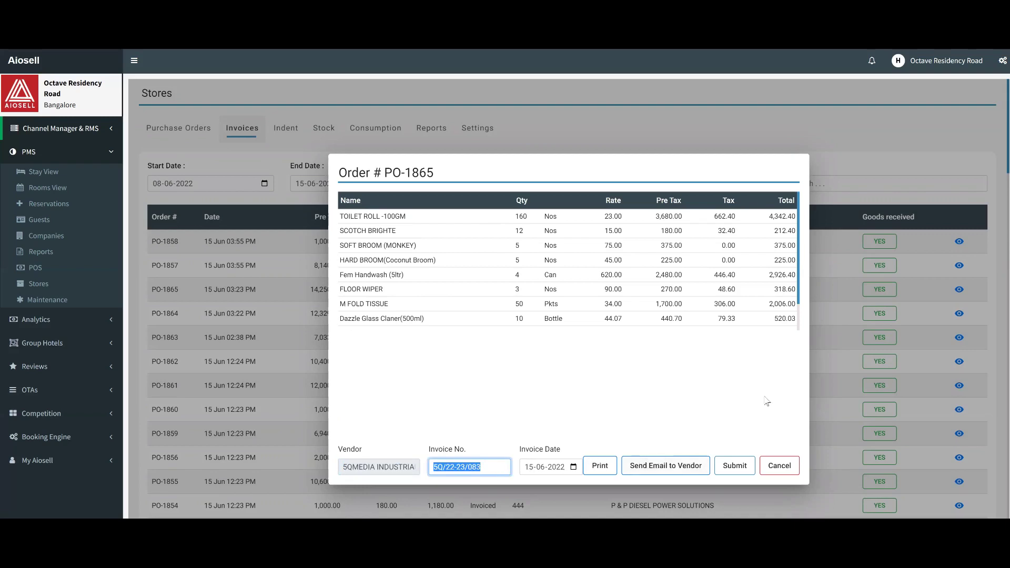
{"action": "left_click", "coordinate": [784, 468]}
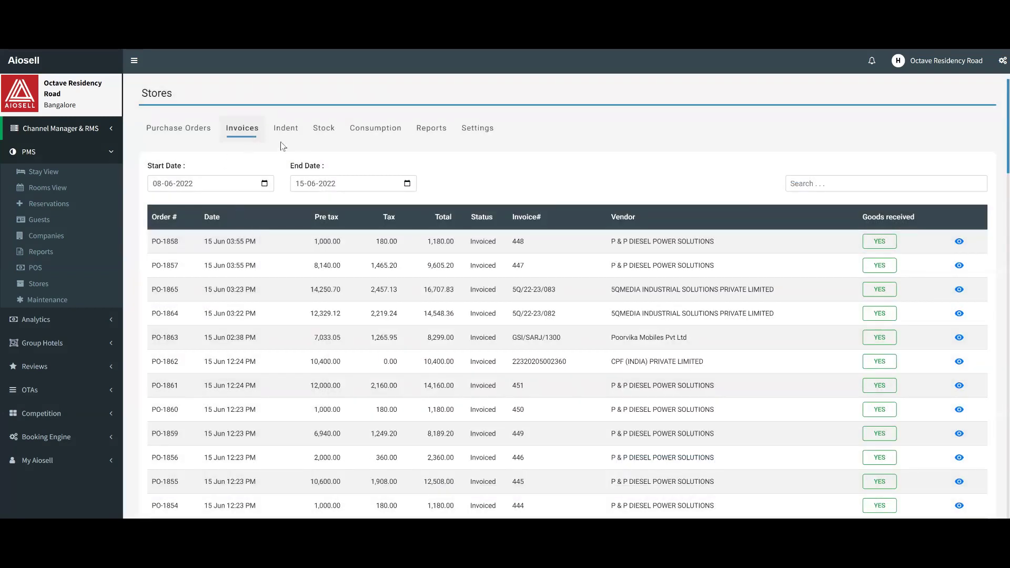
{"action": "left_click", "coordinate": [319, 132]}
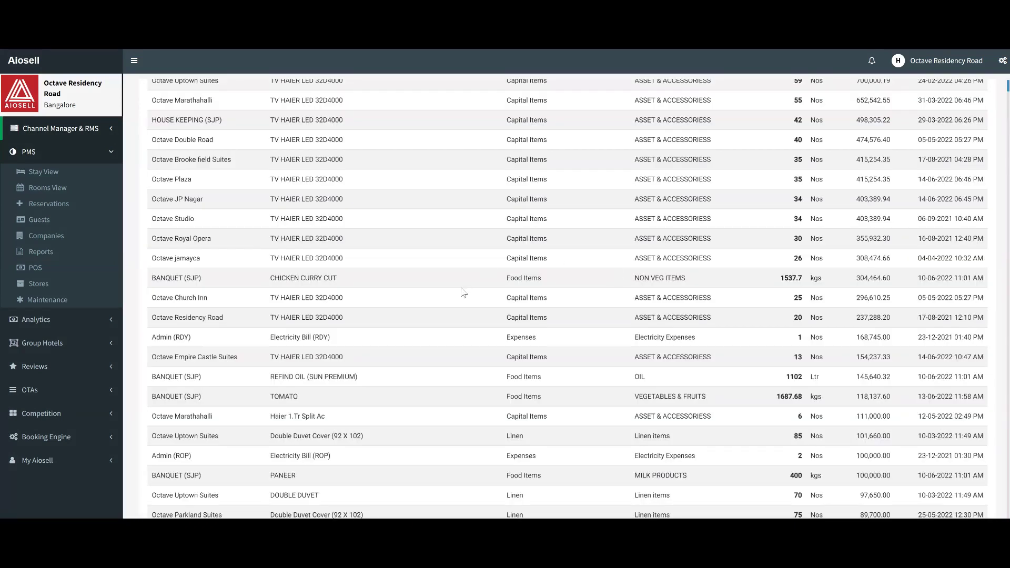
Check the first item's stock count, then show the Stores Indent list for 08–15 Jun 2022
{"action": "scroll", "coordinate": [480, 322], "scroll_direction": "down", "scroll_amount": 6}
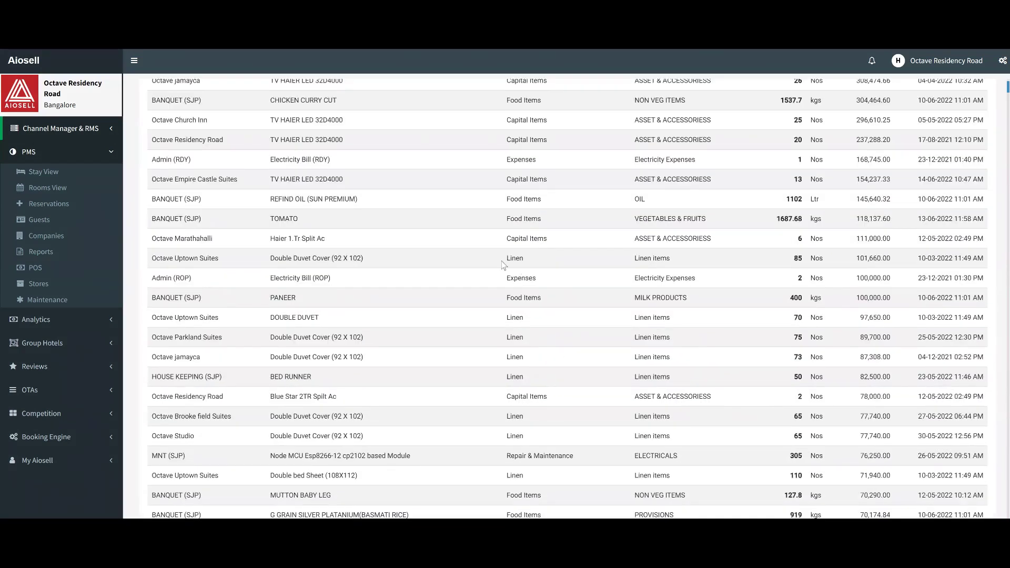
{"action": "scroll", "coordinate": [504, 265], "scroll_direction": "up", "scroll_amount": 6}
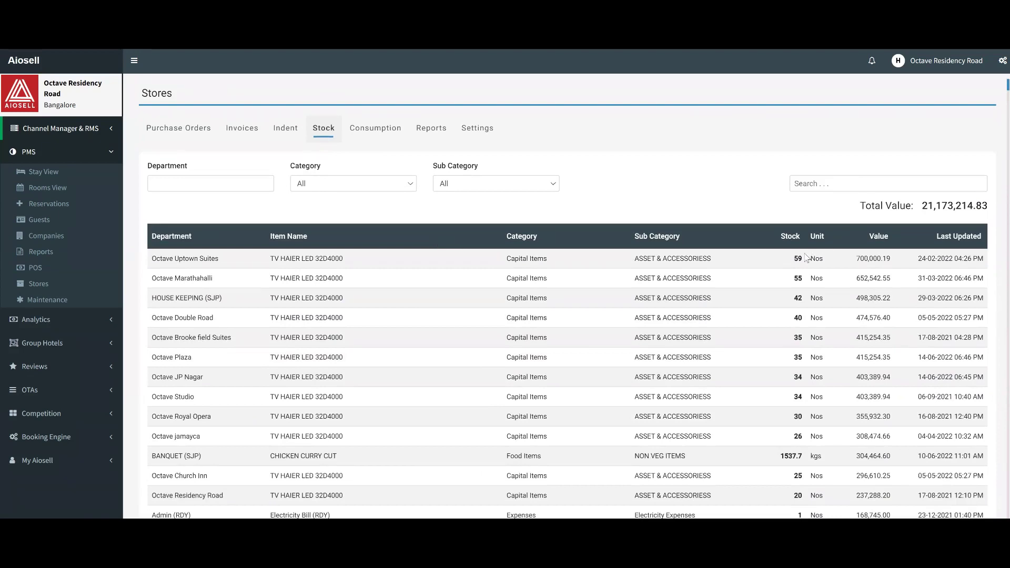
{"action": "left_click_drag", "start_coordinate": [798, 259], "coordinate": [704, 266]}
{"action": "left_click", "coordinate": [280, 135]}
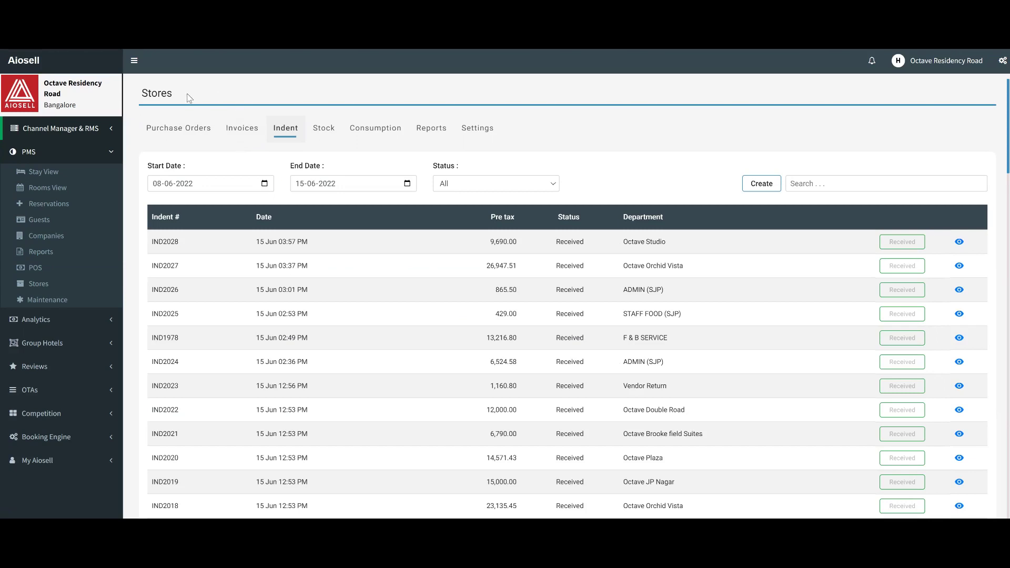
Cycle through Purchase Orders, Invoices and Indent, ending on the Stock list totalling 21,173,204.09
{"action": "left_click", "coordinate": [181, 129]}
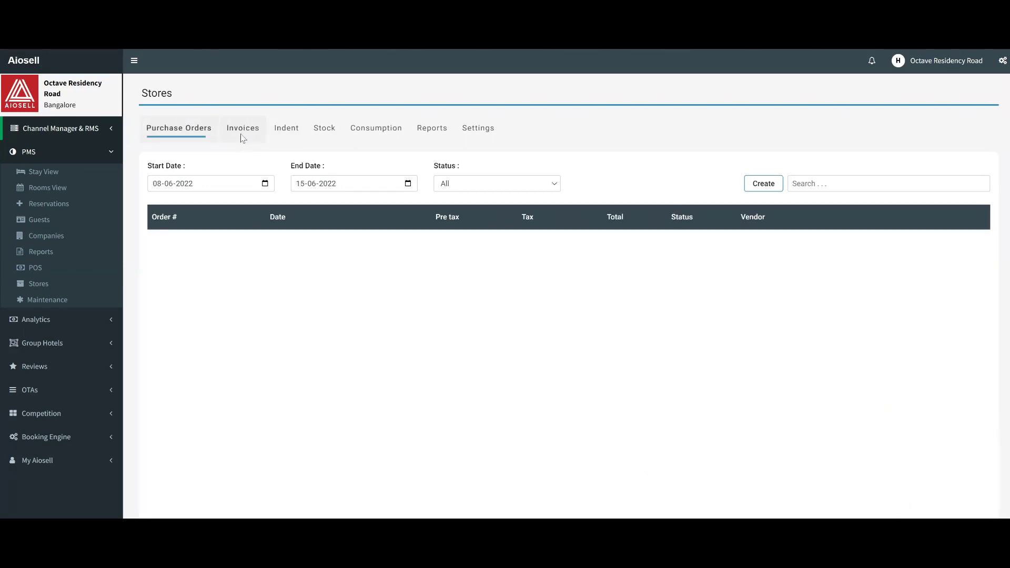
{"action": "left_click", "coordinate": [242, 135]}
{"action": "left_click", "coordinate": [287, 136]}
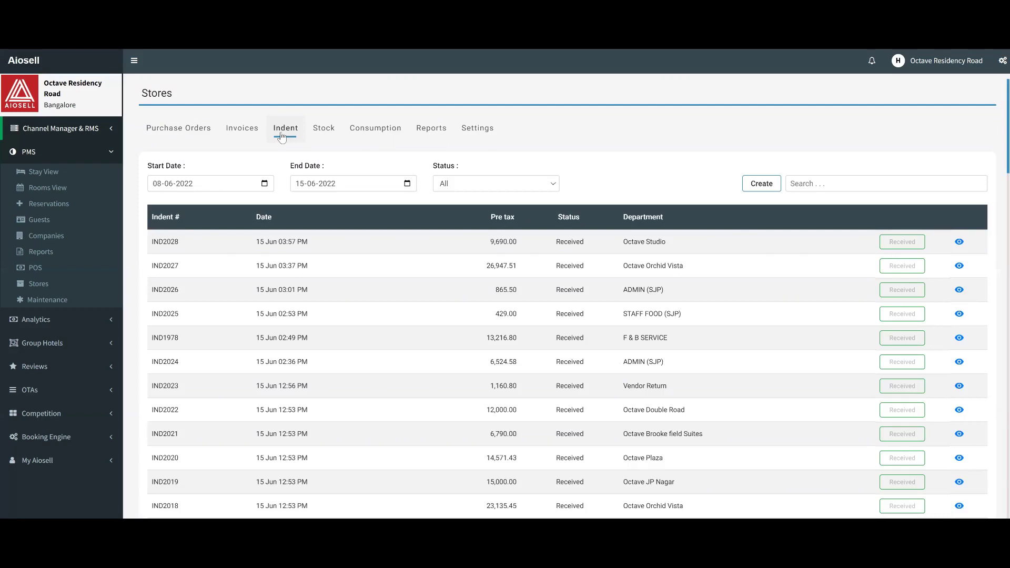
{"action": "left_click", "coordinate": [323, 119]}
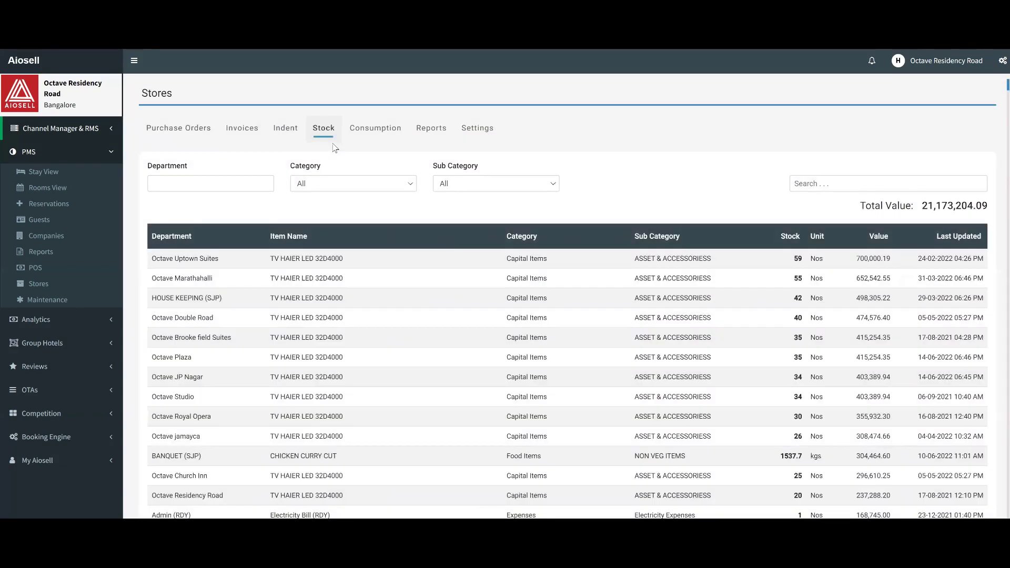
Choose the Monthly P&L report in Reports to see January–June 2022 revenues and expenses
{"action": "left_click", "coordinate": [40, 252]}
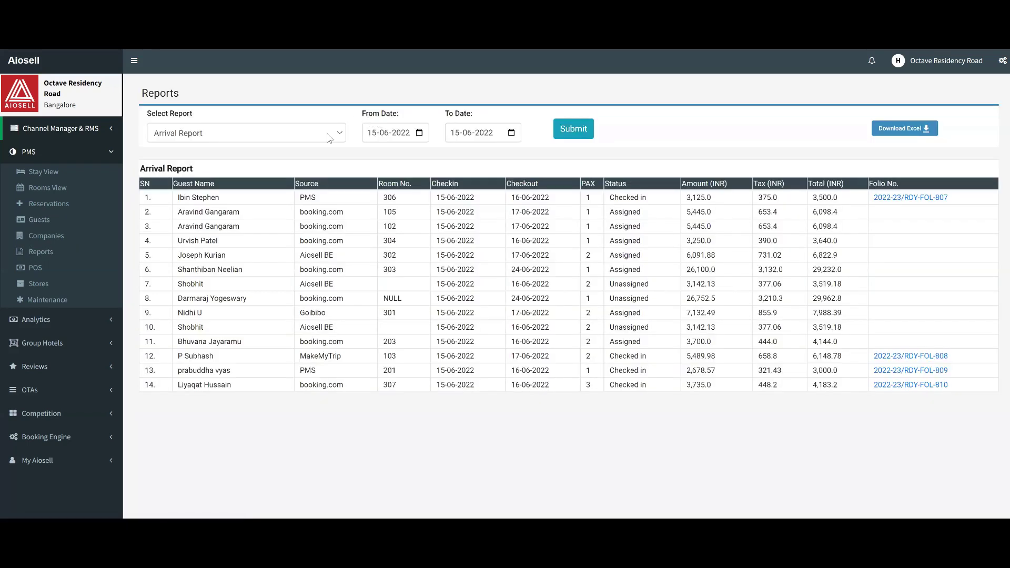
{"action": "left_click", "coordinate": [294, 133]}
{"action": "scroll", "coordinate": [279, 240], "scroll_direction": "down", "scroll_amount": 3}
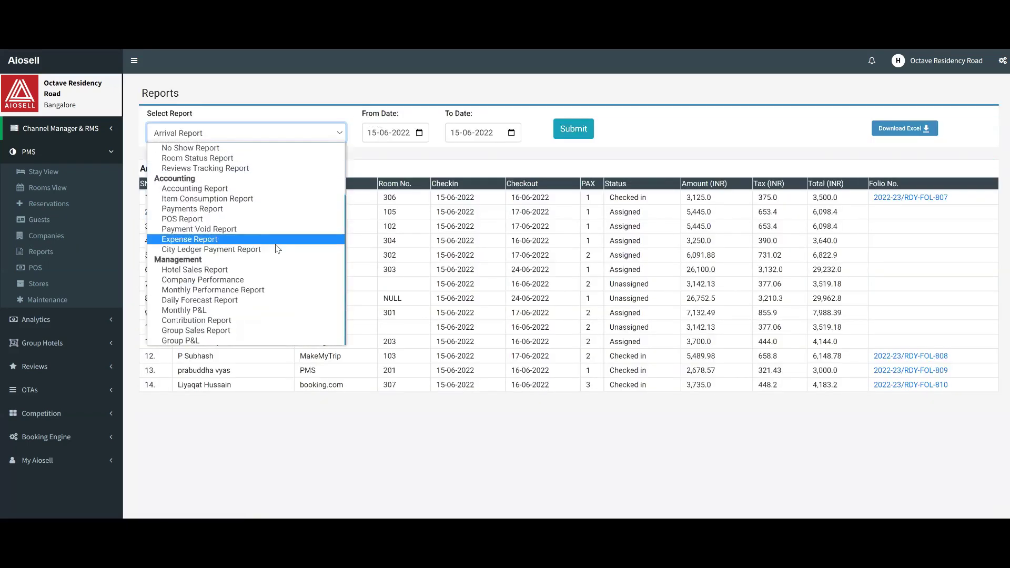
{"action": "left_click", "coordinate": [206, 311]}
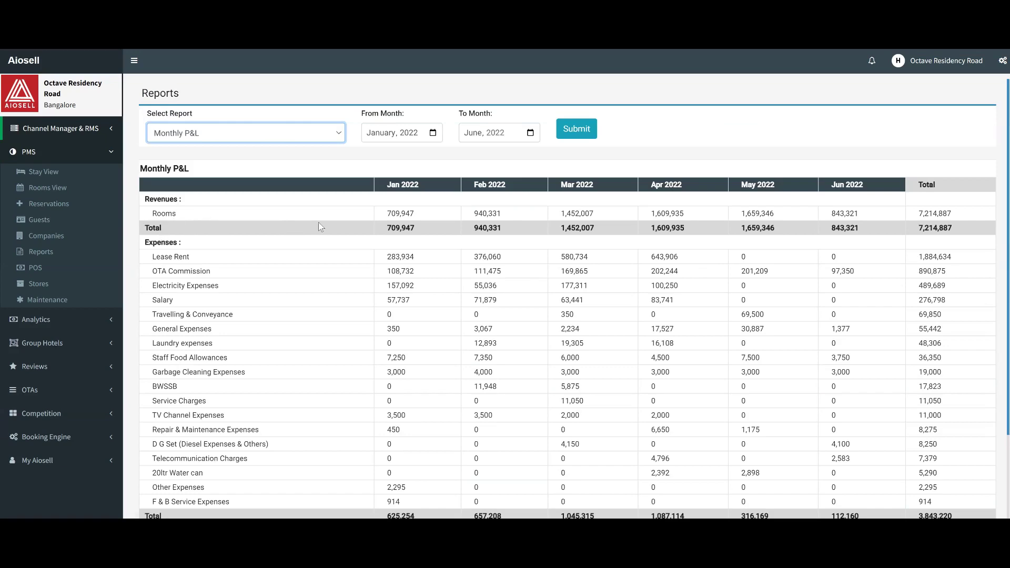
{"action": "scroll", "coordinate": [481, 257], "scroll_direction": "down", "scroll_amount": 5}
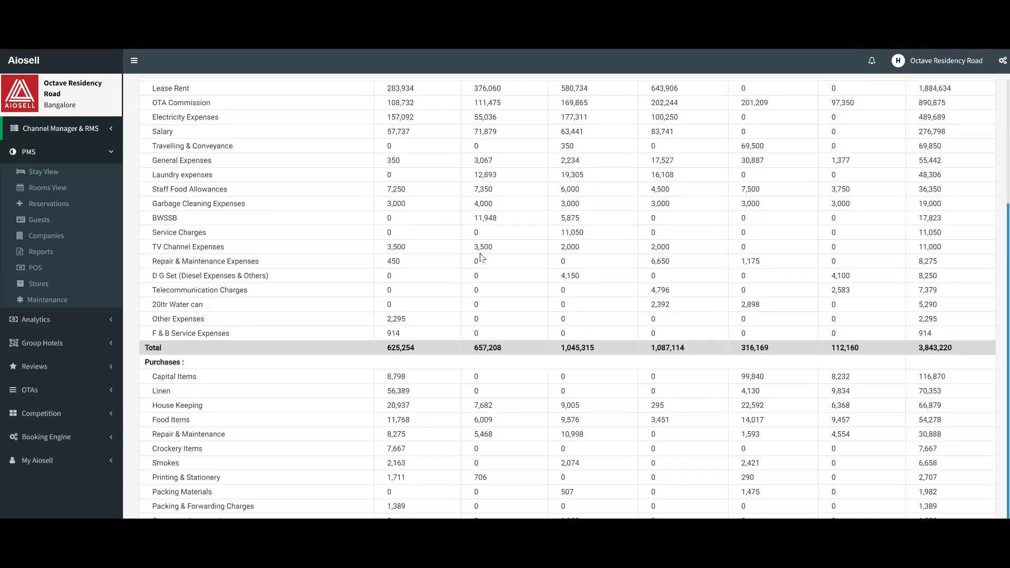
{"action": "scroll", "coordinate": [326, 247], "scroll_direction": "up", "scroll_amount": 5}
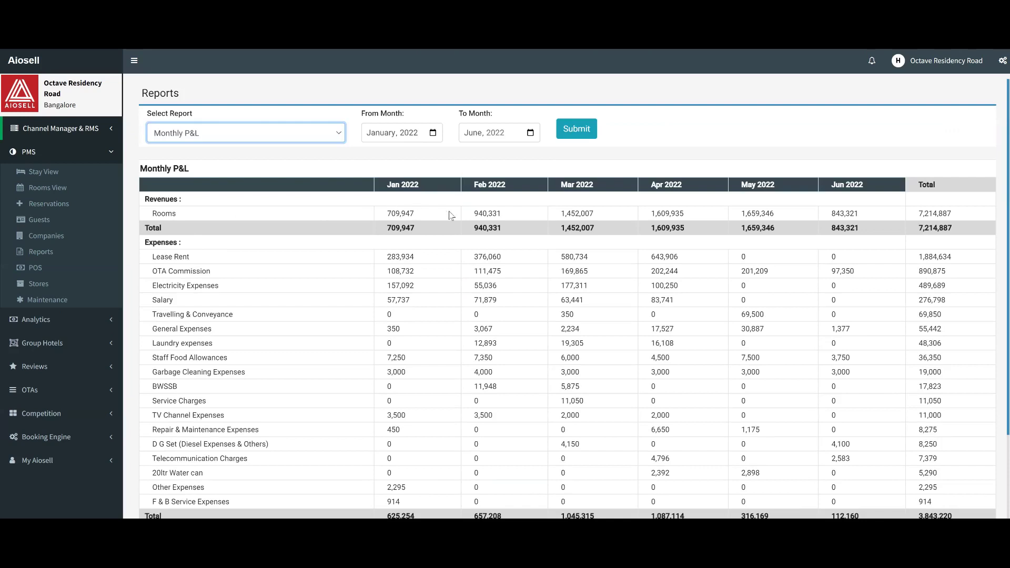
{"action": "triple_click", "coordinate": [535, 211]}
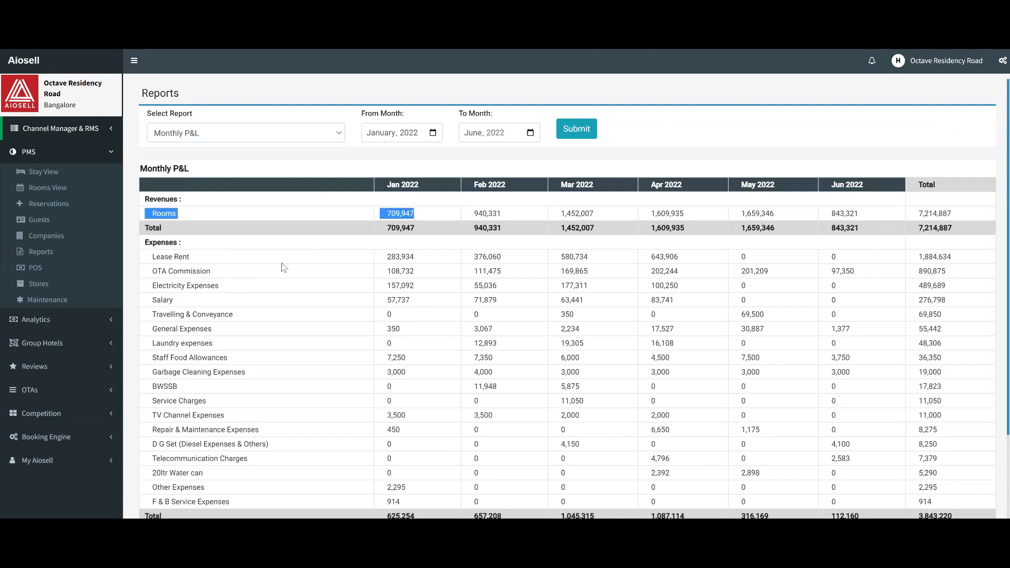
{"action": "scroll", "coordinate": [283, 263], "scroll_direction": "down", "scroll_amount": 3}
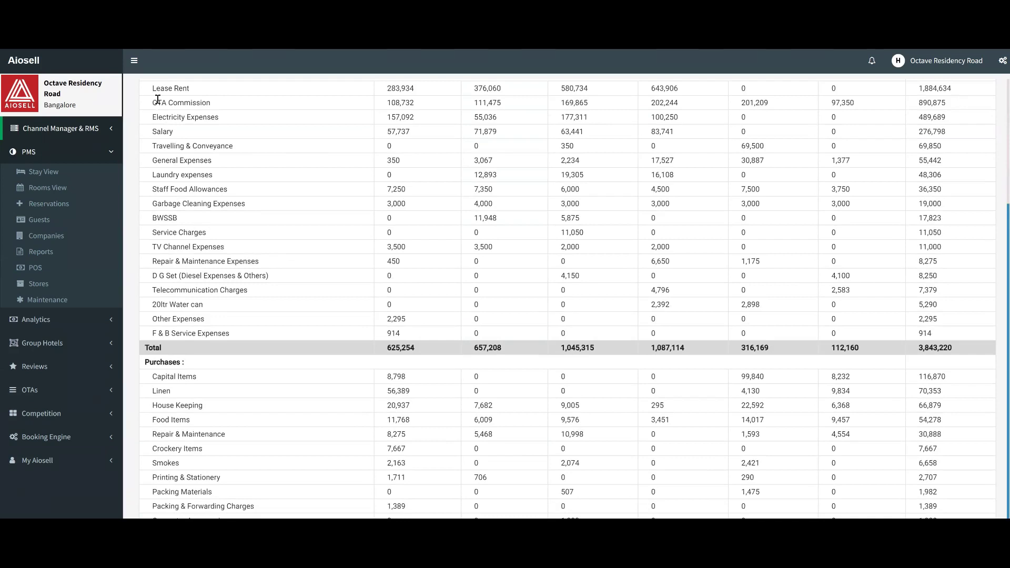
{"action": "left_click_drag", "start_coordinate": [158, 100], "coordinate": [782, 106]}
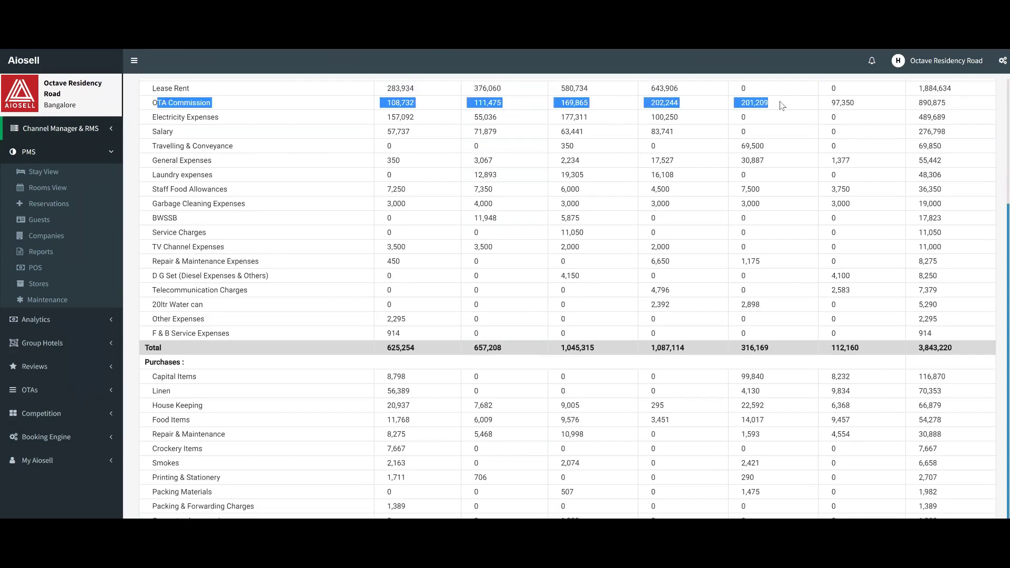
{"action": "scroll", "coordinate": [348, 179], "scroll_direction": "up", "scroll_amount": 2}
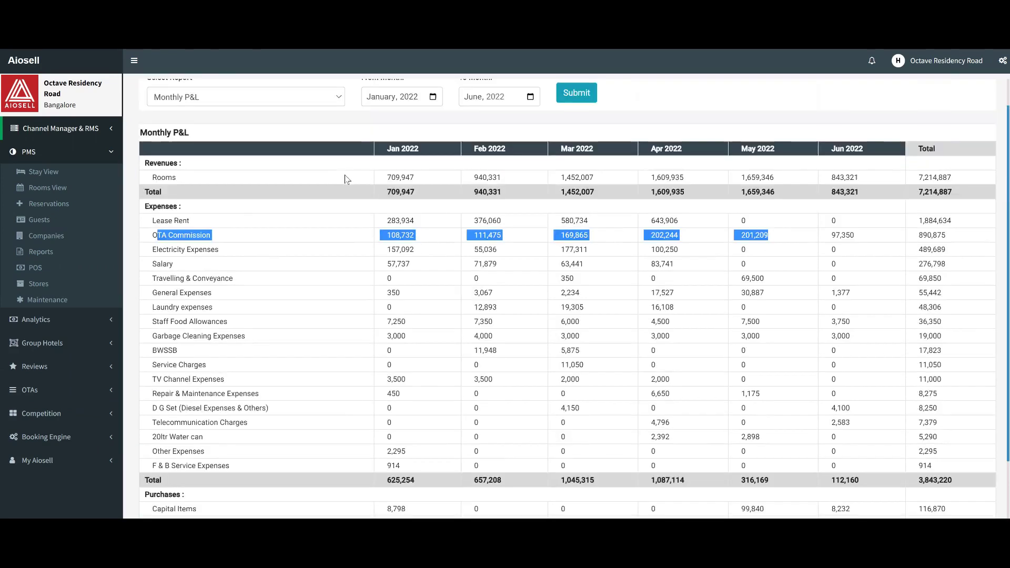
{"action": "scroll", "coordinate": [348, 179], "scroll_direction": "up", "scroll_amount": 1}
{"action": "scroll", "coordinate": [355, 231], "scroll_direction": "down", "scroll_amount": 3}
{"action": "scroll", "coordinate": [355, 237], "scroll_direction": "up", "scroll_amount": 3}
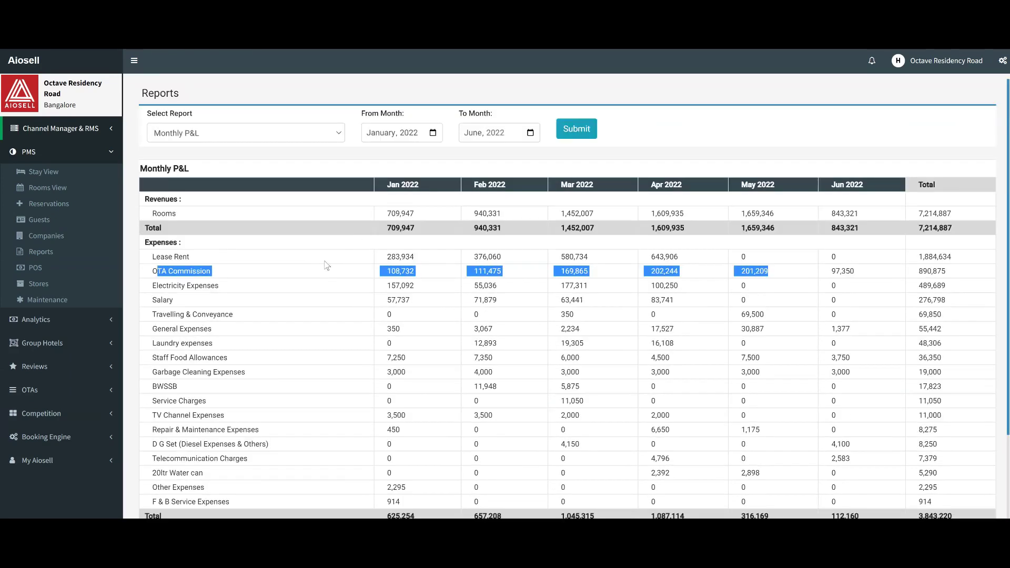
{"action": "scroll", "coordinate": [293, 277], "scroll_direction": "down", "scroll_amount": 3}
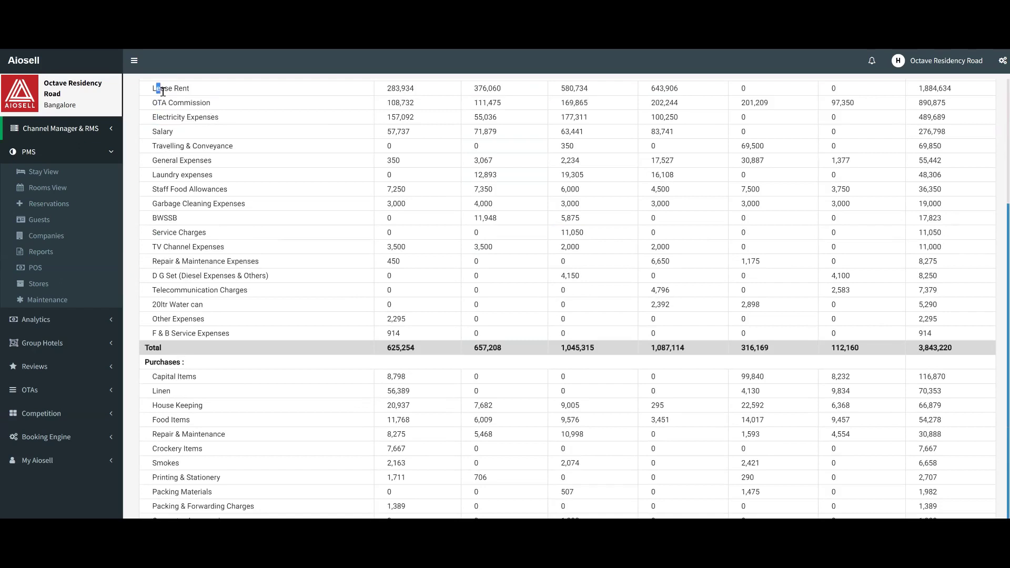
{"action": "left_click_drag", "start_coordinate": [157, 88], "coordinate": [178, 103]}
{"action": "left_click", "coordinate": [195, 163]}
{"action": "double_click", "coordinate": [195, 177]}
{"action": "triple_click", "coordinate": [184, 204]}
{"action": "left_click", "coordinate": [205, 246]}
{"action": "scroll", "coordinate": [725, 252], "scroll_direction": "up", "scroll_amount": 3}
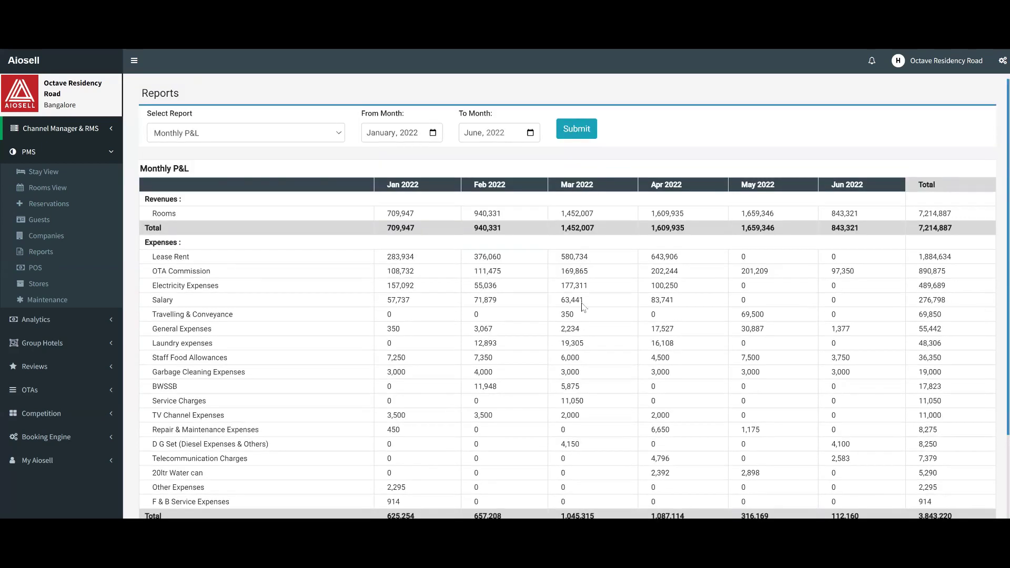
{"action": "scroll", "coordinate": [599, 337], "scroll_direction": "down", "scroll_amount": 5}
{"action": "scroll", "coordinate": [600, 316], "scroll_direction": "up", "scroll_amount": 5}
{"action": "scroll", "coordinate": [510, 285], "scroll_direction": "down", "scroll_amount": 3}
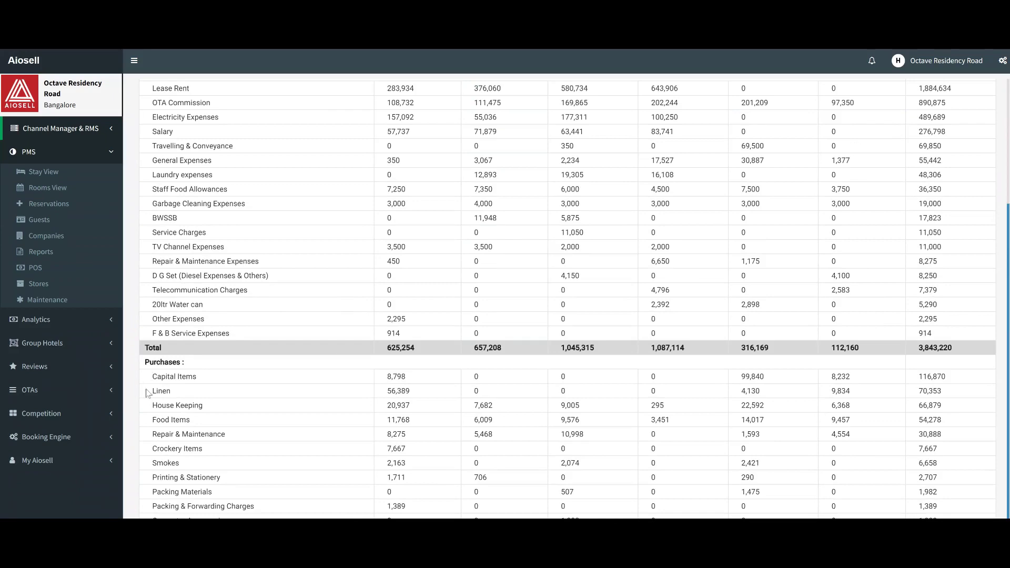
{"action": "scroll", "coordinate": [293, 328], "scroll_direction": "down", "scroll_amount": 1}
{"action": "scroll", "coordinate": [269, 300], "scroll_direction": "down", "scroll_amount": 1}
{"action": "scroll", "coordinate": [237, 316], "scroll_direction": "up", "scroll_amount": 5}
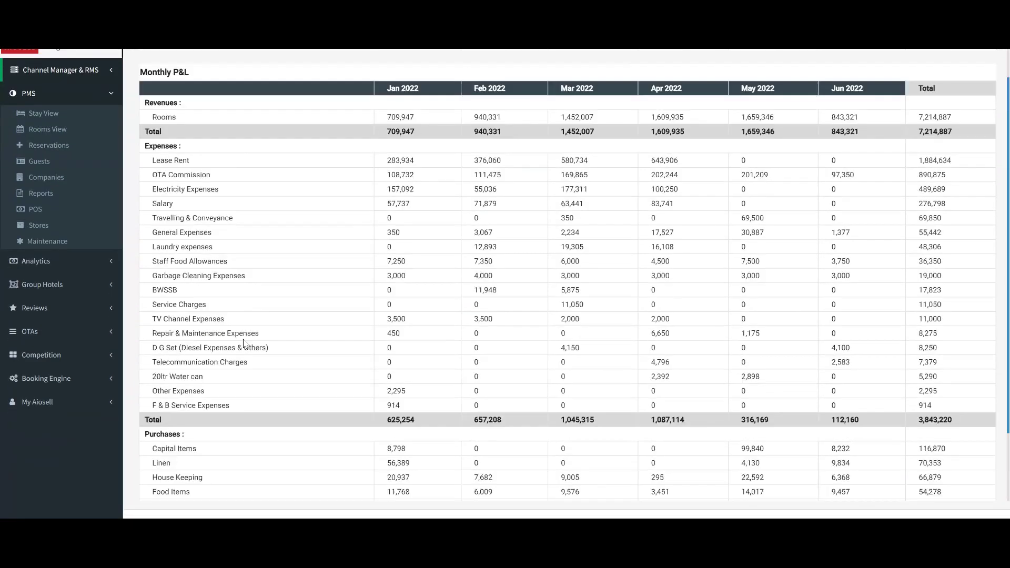
{"action": "scroll", "coordinate": [158, 316], "scroll_direction": "down", "scroll_amount": 5}
{"action": "left_click_drag", "start_coordinate": [158, 306], "coordinate": [182, 310]}
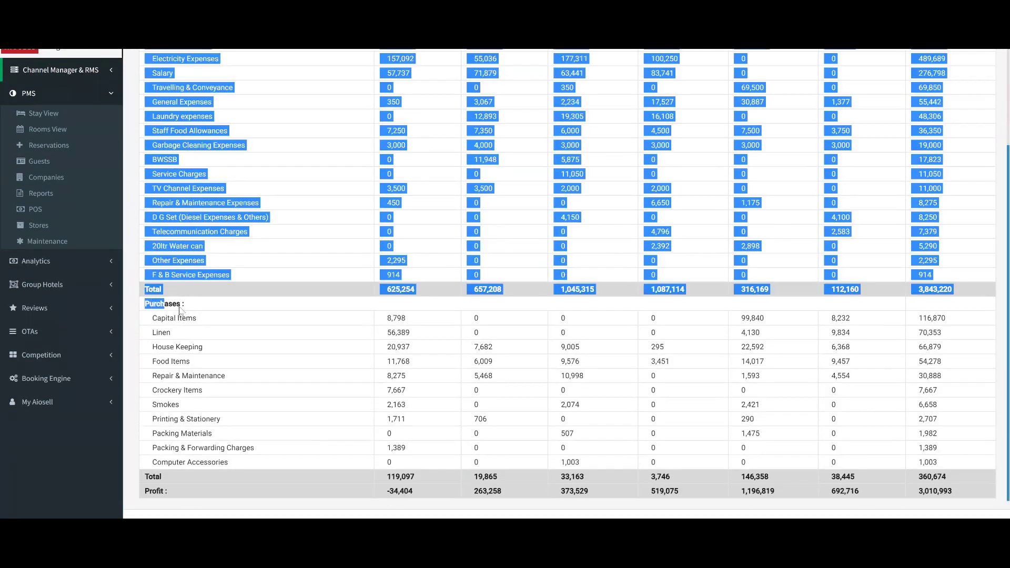
{"action": "left_click", "coordinate": [183, 311]}
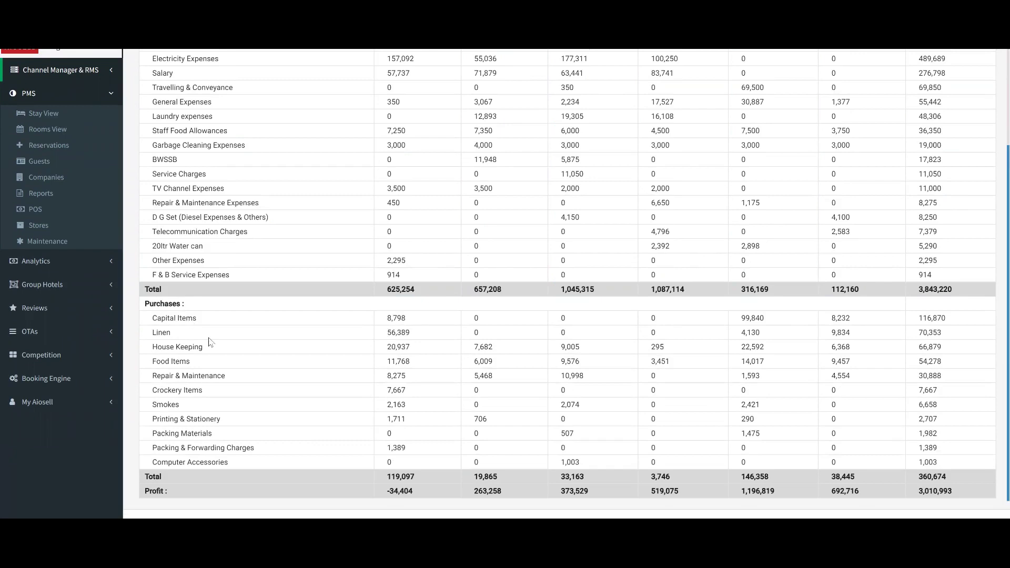
{"action": "left_click_drag", "start_coordinate": [167, 349], "coordinate": [205, 378]}
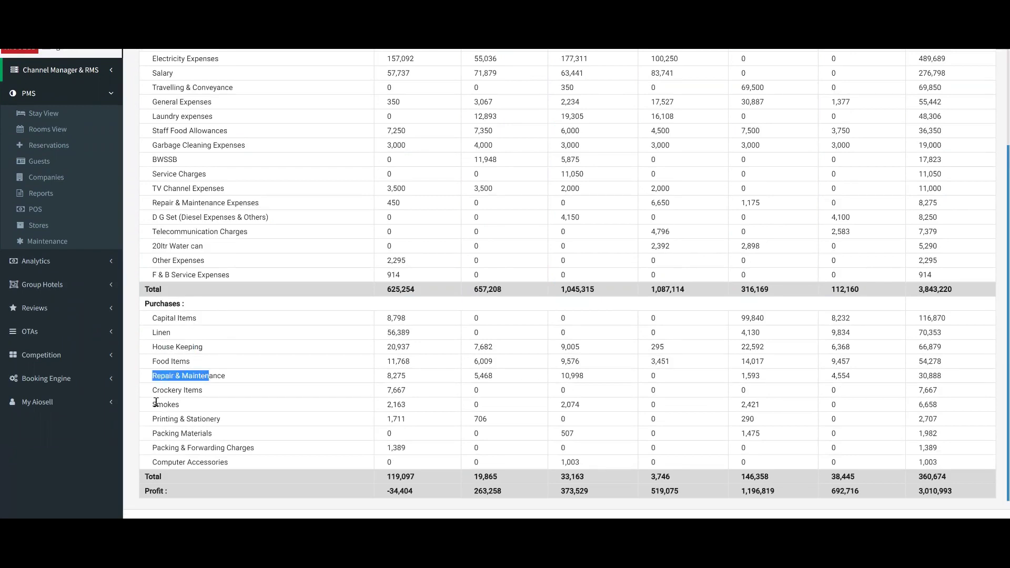
{"action": "left_click_drag", "start_coordinate": [156, 405], "coordinate": [180, 405]}
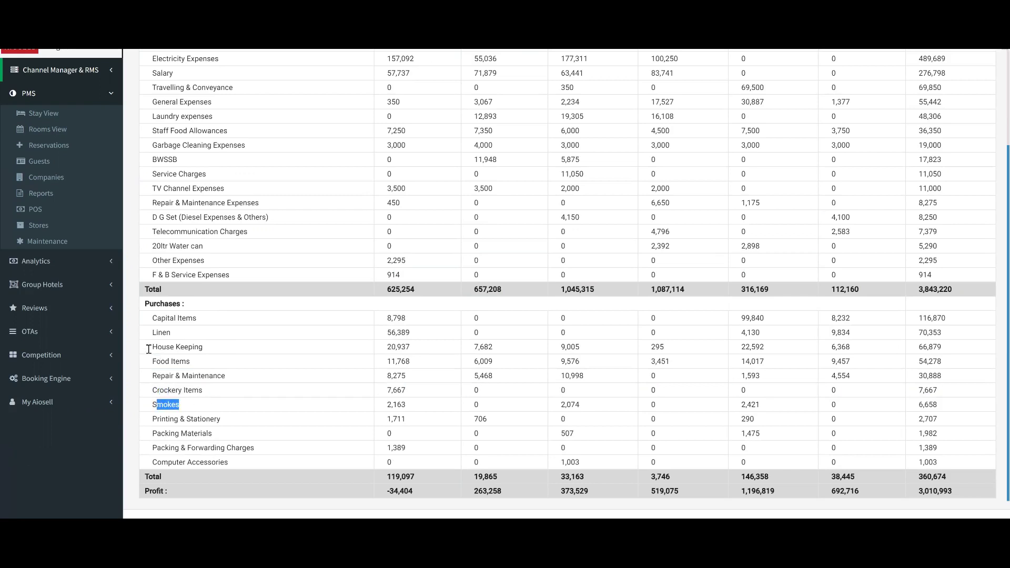
{"action": "left_click_drag", "start_coordinate": [149, 349], "coordinate": [226, 376]}
{"action": "left_click", "coordinate": [159, 366]}
{"action": "double_click", "coordinate": [186, 366]}
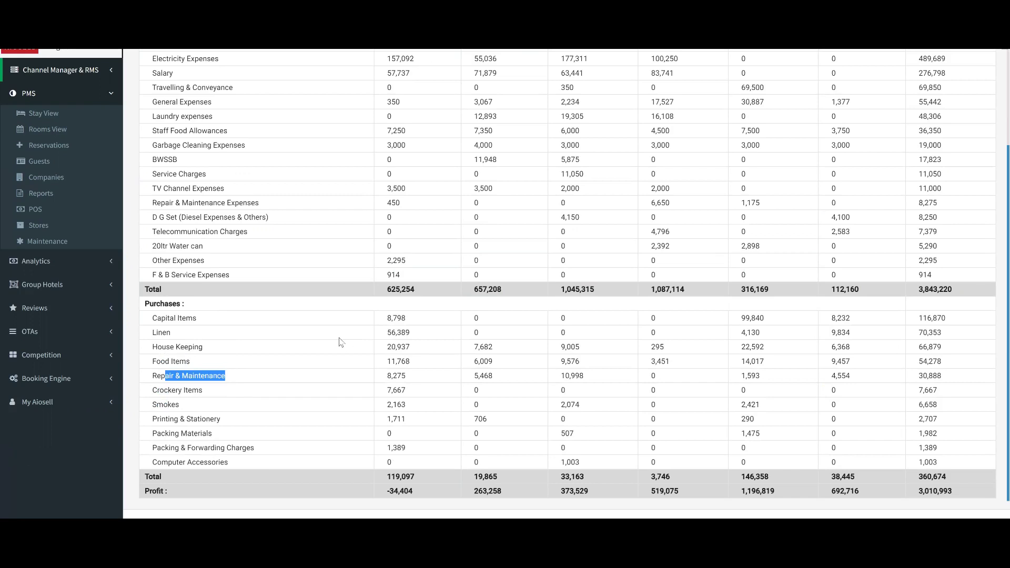
{"action": "scroll", "coordinate": [567, 209], "scroll_direction": "up", "scroll_amount": 3}
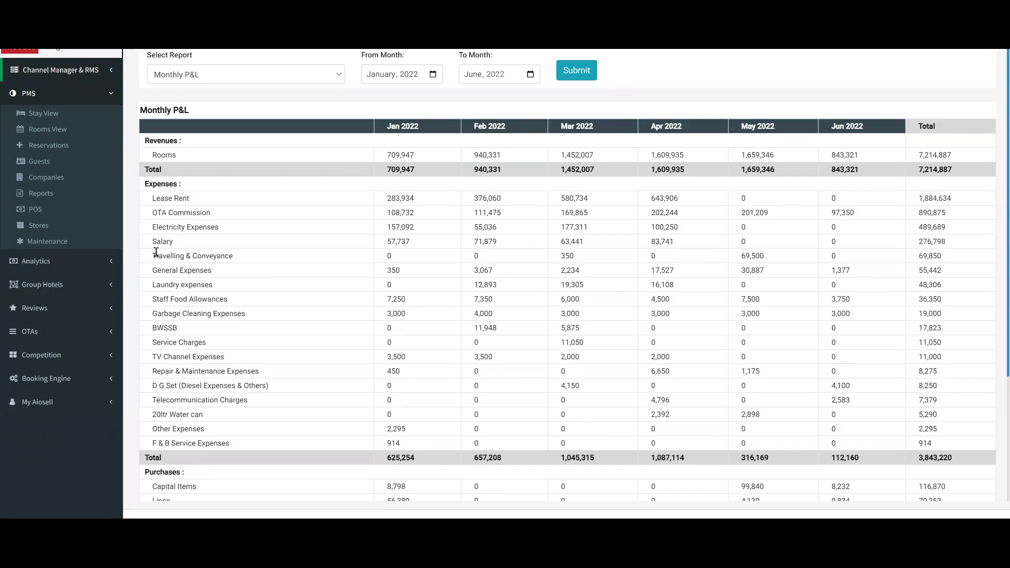
{"action": "left_click_drag", "start_coordinate": [157, 256], "coordinate": [314, 279]}
{"action": "scroll", "coordinate": [315, 278], "scroll_direction": "down", "scroll_amount": 3}
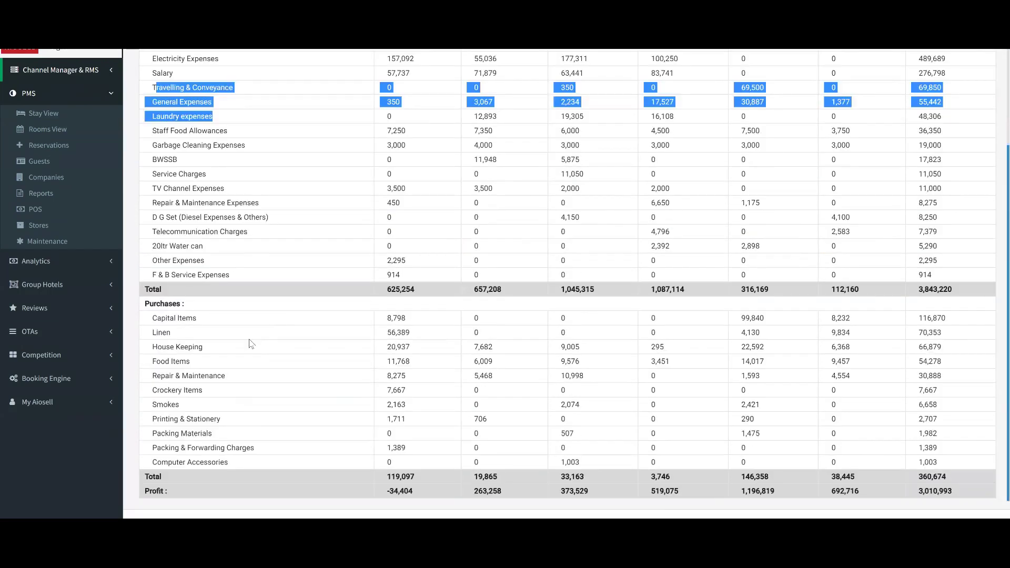
{"action": "scroll", "coordinate": [470, 337], "scroll_direction": "up", "scroll_amount": 4}
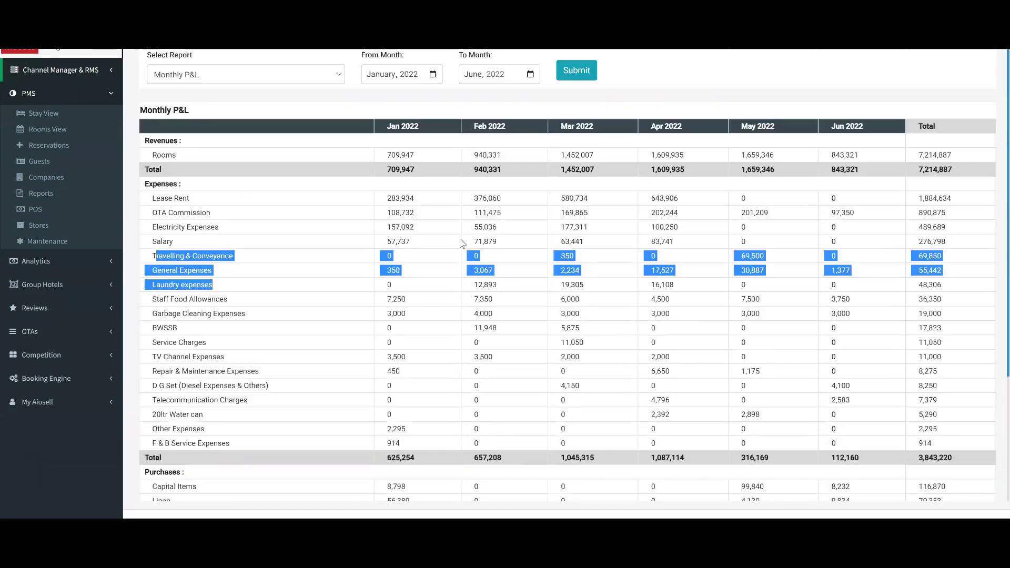
{"action": "left_click", "coordinate": [400, 122]}
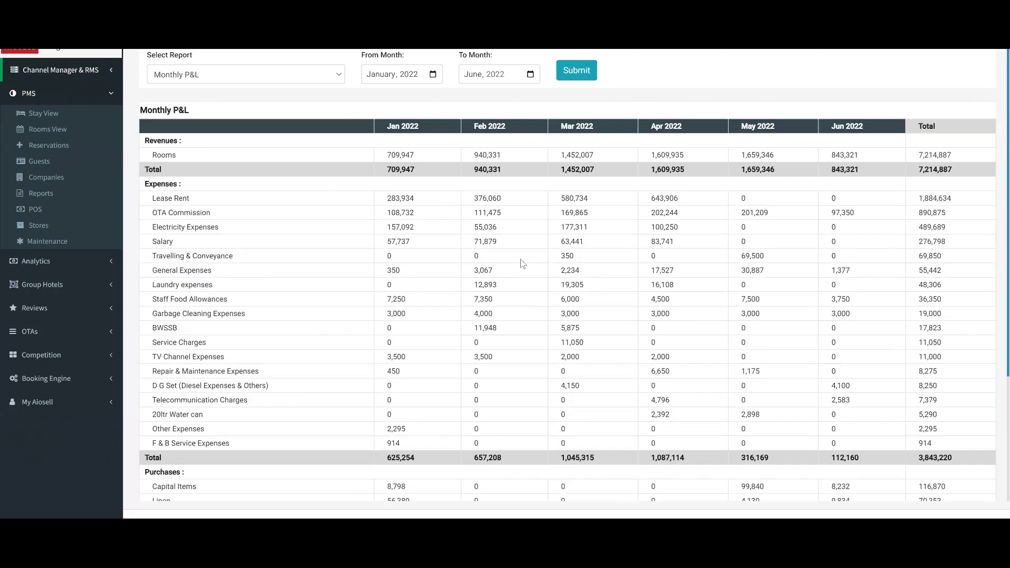
{"action": "scroll", "coordinate": [608, 247], "scroll_direction": "down", "scroll_amount": 3}
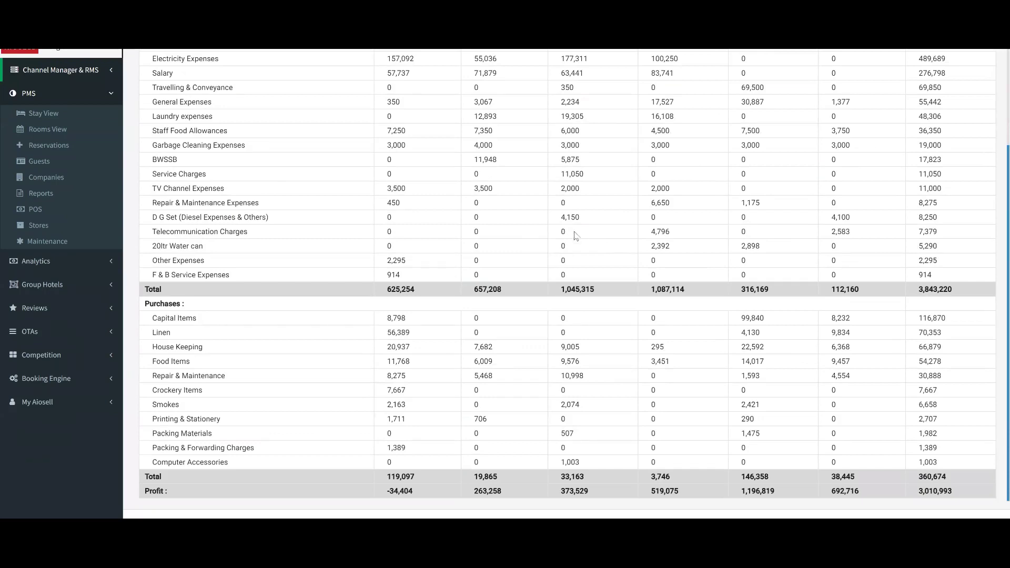
{"action": "scroll", "coordinate": [575, 236], "scroll_direction": "up", "scroll_amount": 3}
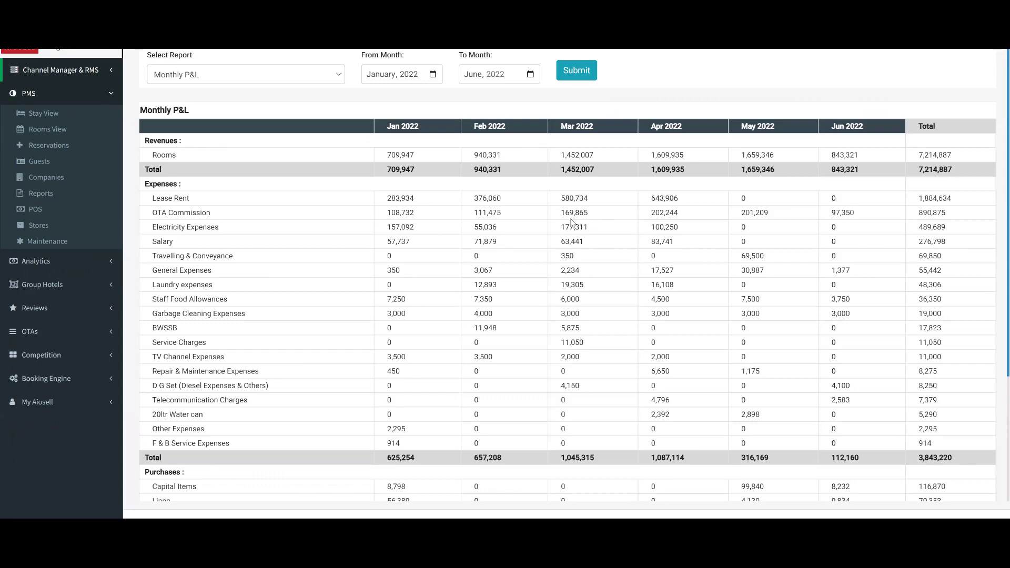
{"action": "scroll", "coordinate": [573, 222], "scroll_direction": "down", "scroll_amount": 3}
{"action": "scroll", "coordinate": [572, 222], "scroll_direction": "up", "scroll_amount": 3}
{"action": "scroll", "coordinate": [661, 237], "scroll_direction": "down", "scroll_amount": 3}
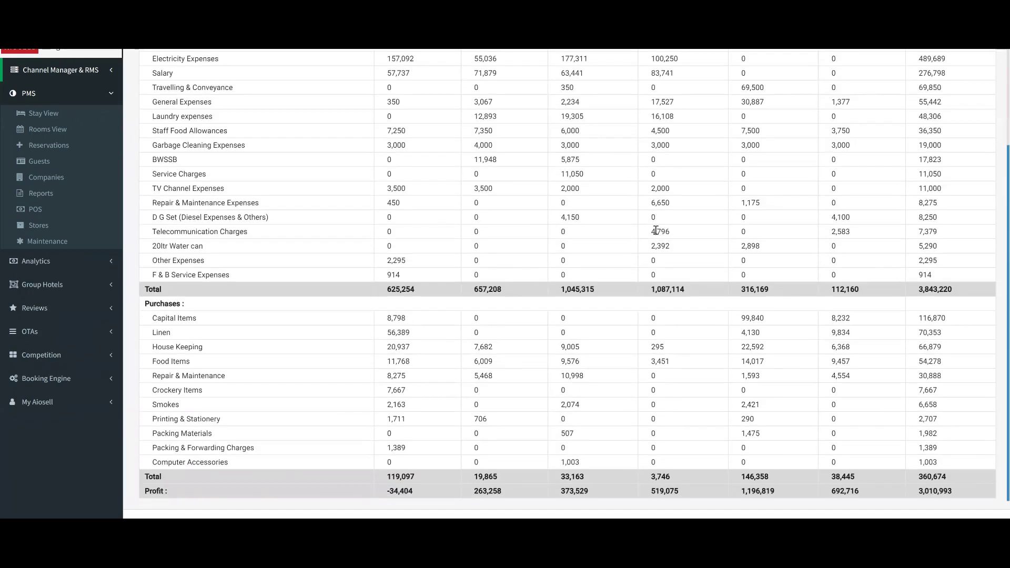
{"action": "scroll", "coordinate": [656, 231], "scroll_direction": "up", "scroll_amount": 3}
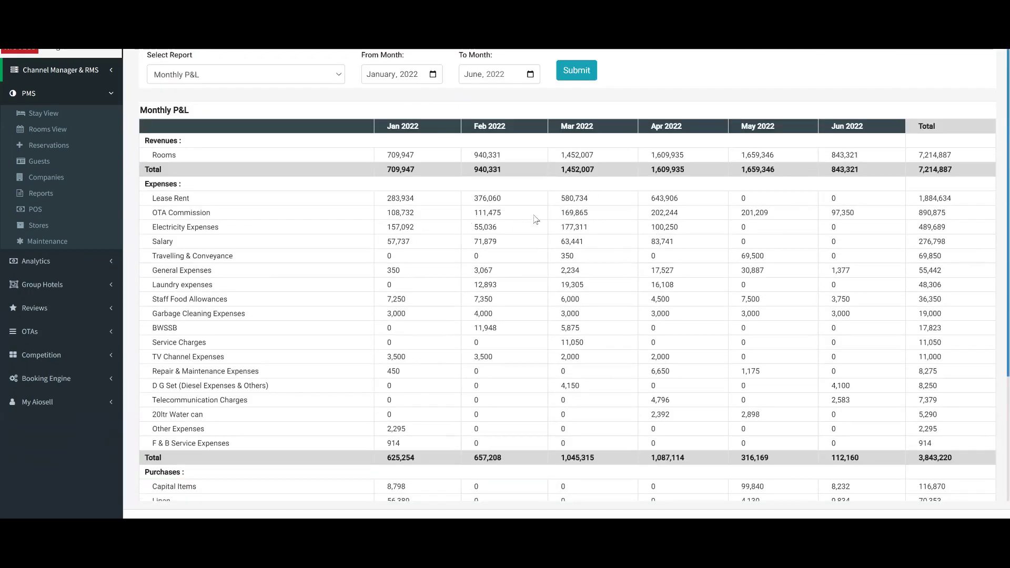
{"action": "scroll", "coordinate": [535, 219], "scroll_direction": "up", "scroll_amount": 1}
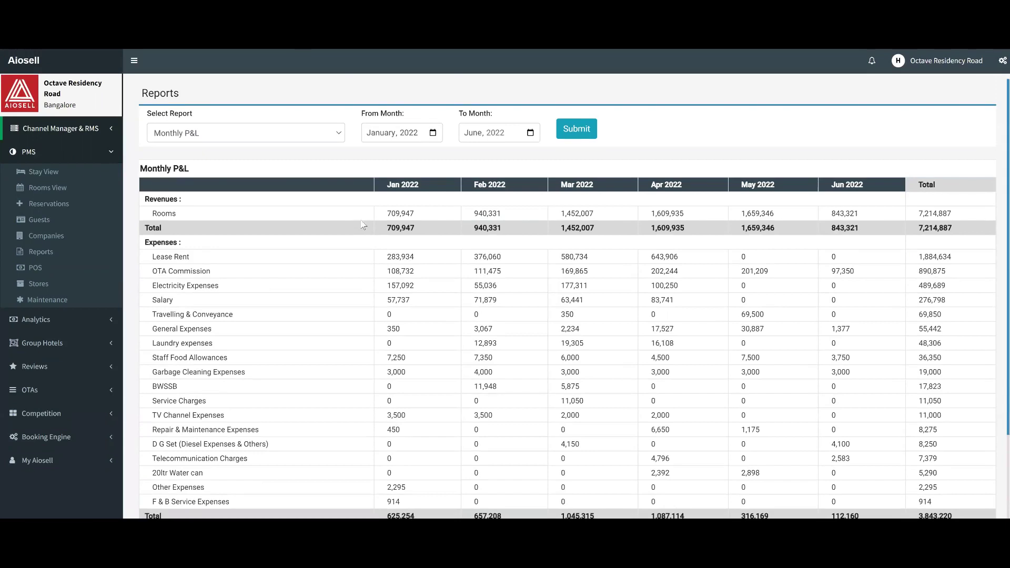
Go to the Stay View room booking grid for the week starting 15-06-2022
{"action": "left_click", "coordinate": [39, 174]}
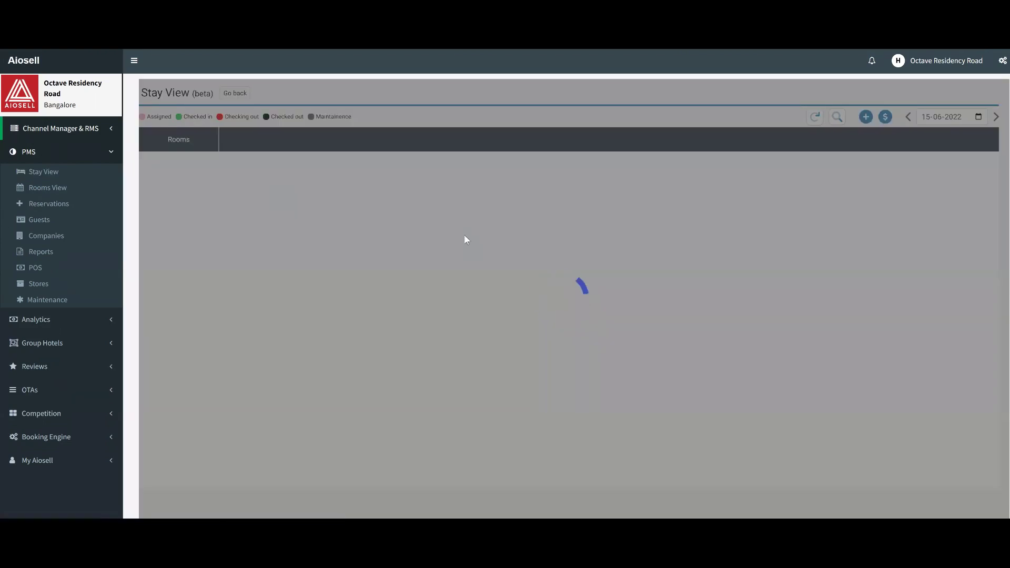